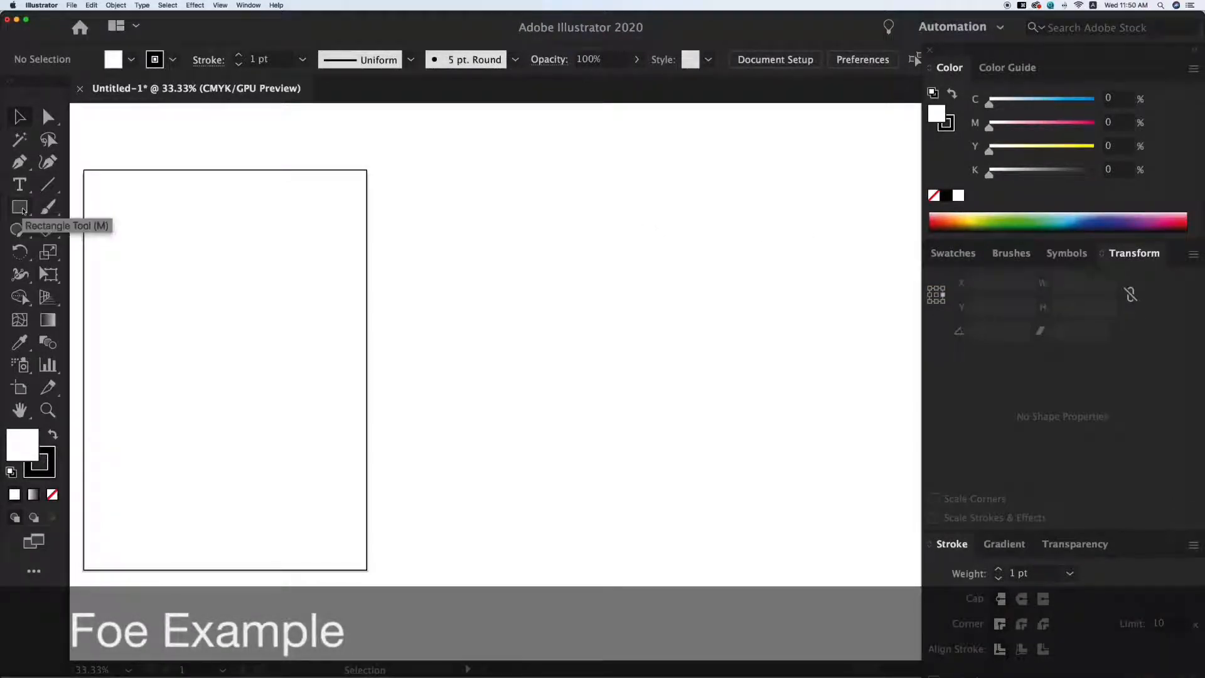
Step: Draw a near-square rectangle of about 19.3 × 19 cm in the empty area beside the artboard
{"action": "left_click_drag", "start_coordinate": [23, 210], "coordinate": [138, 208]}
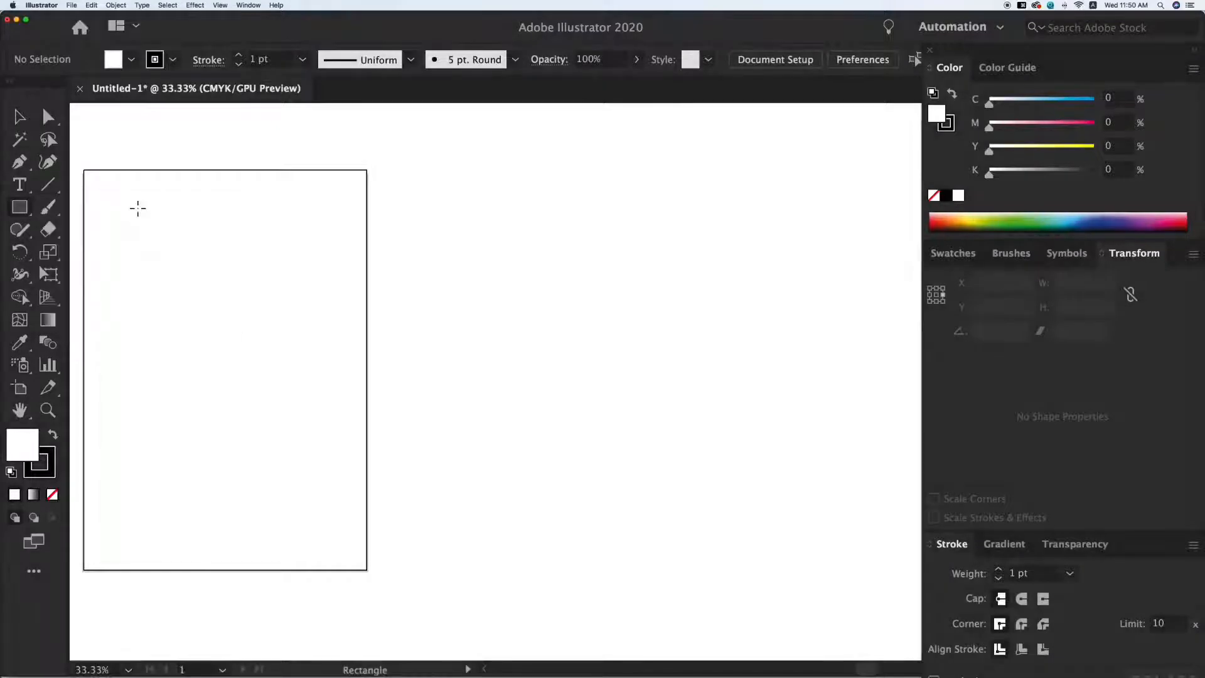
{"action": "left_click_drag", "start_coordinate": [441, 220], "coordinate": [701, 475]}
{"action": "key", "text": "v"}
{"action": "key", "text": "v"}
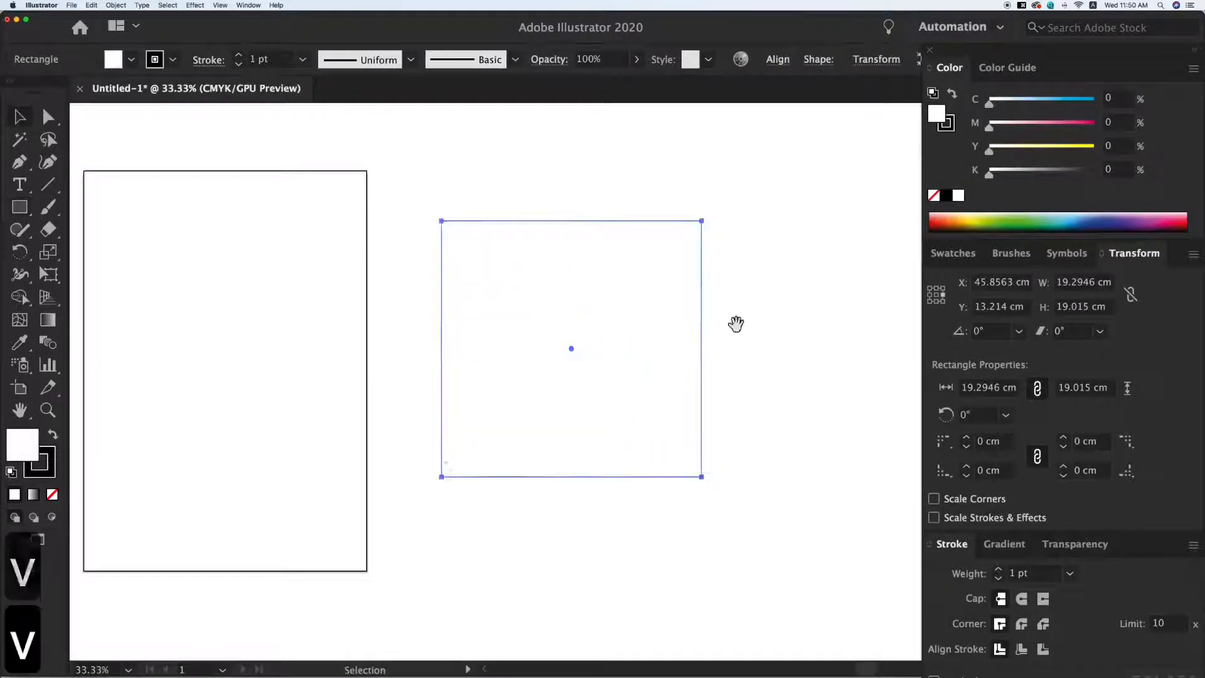
{"action": "left_click_drag", "start_coordinate": [735, 324], "coordinate": [546, 320]}
Step: Fill the square with red by setting magenta and yellow to 100%
{"action": "left_click", "coordinate": [583, 307]}
{"action": "left_click", "coordinate": [495, 310]}
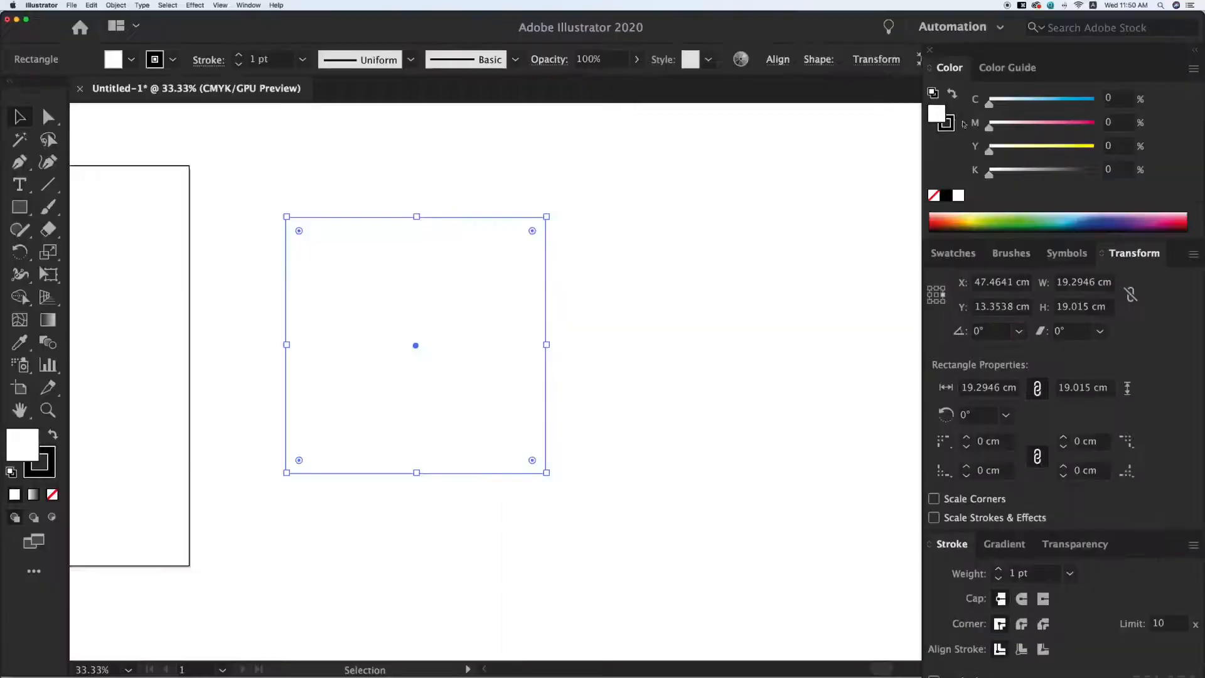
{"action": "left_click_drag", "start_coordinate": [994, 131], "coordinate": [1095, 128]}
{"action": "left_click", "coordinate": [1123, 149]}
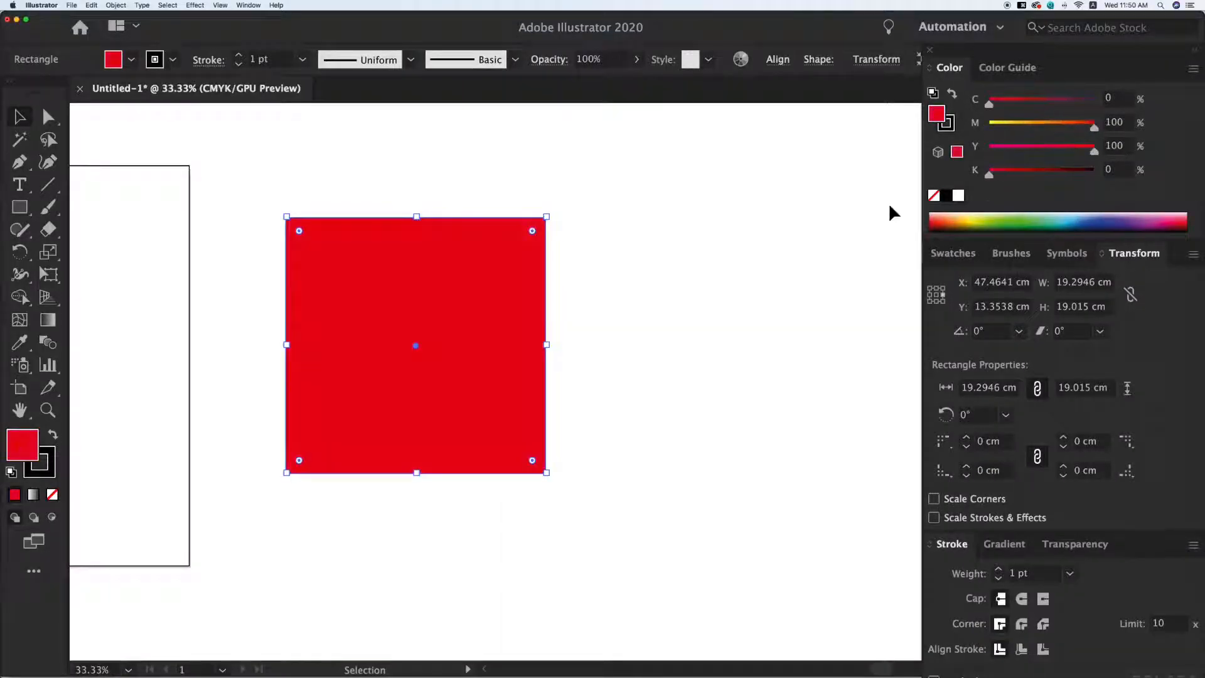
{"action": "key", "text": "v"}
{"action": "left_click", "coordinate": [684, 250]}
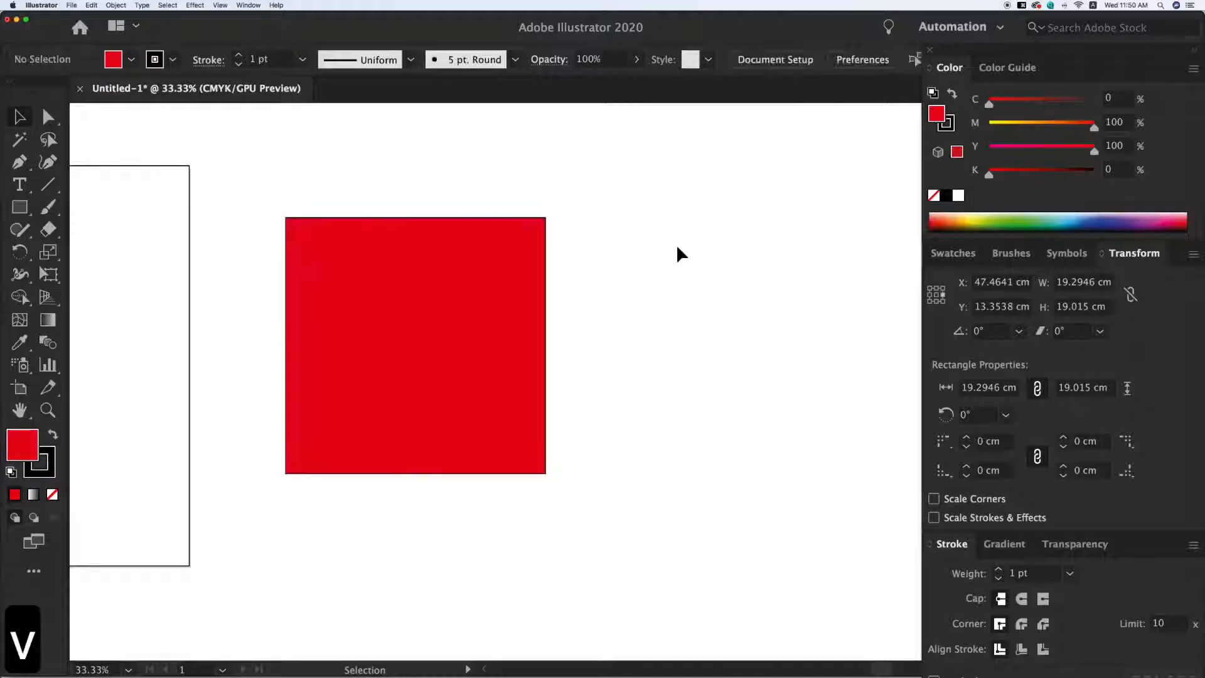
Step: Change the square's fill to the green swatch and its stroke to the red swatch
{"action": "left_click", "coordinate": [522, 262]}
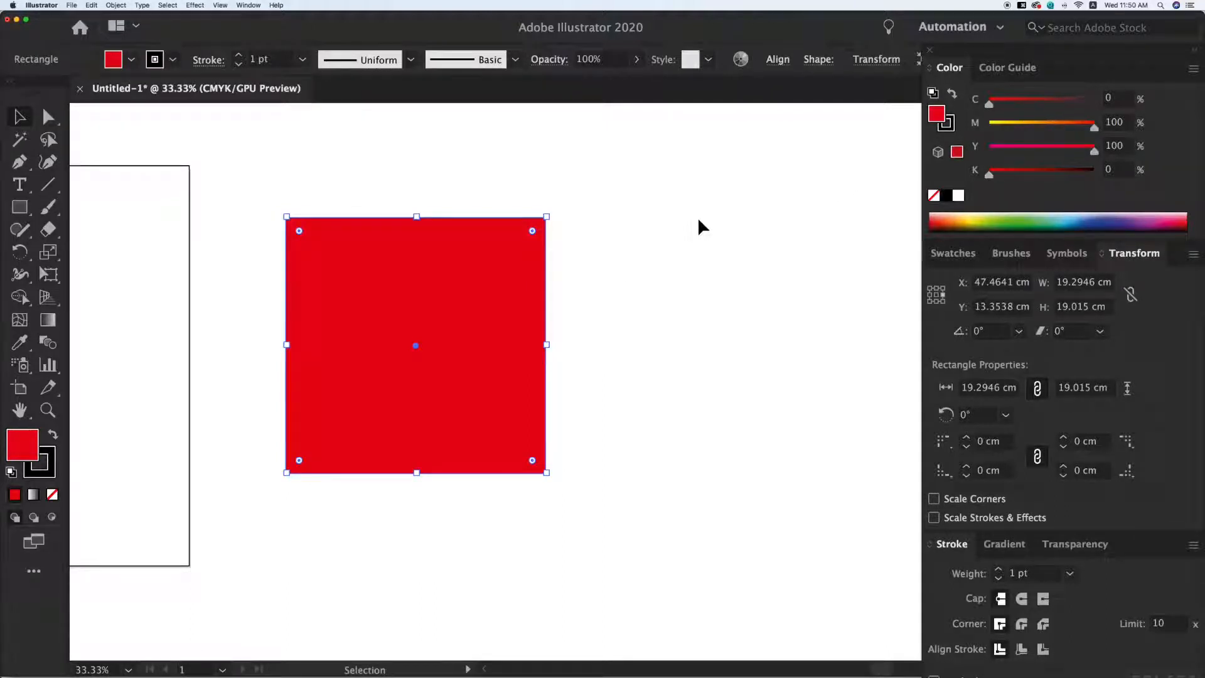
{"action": "left_click", "coordinate": [946, 126]}
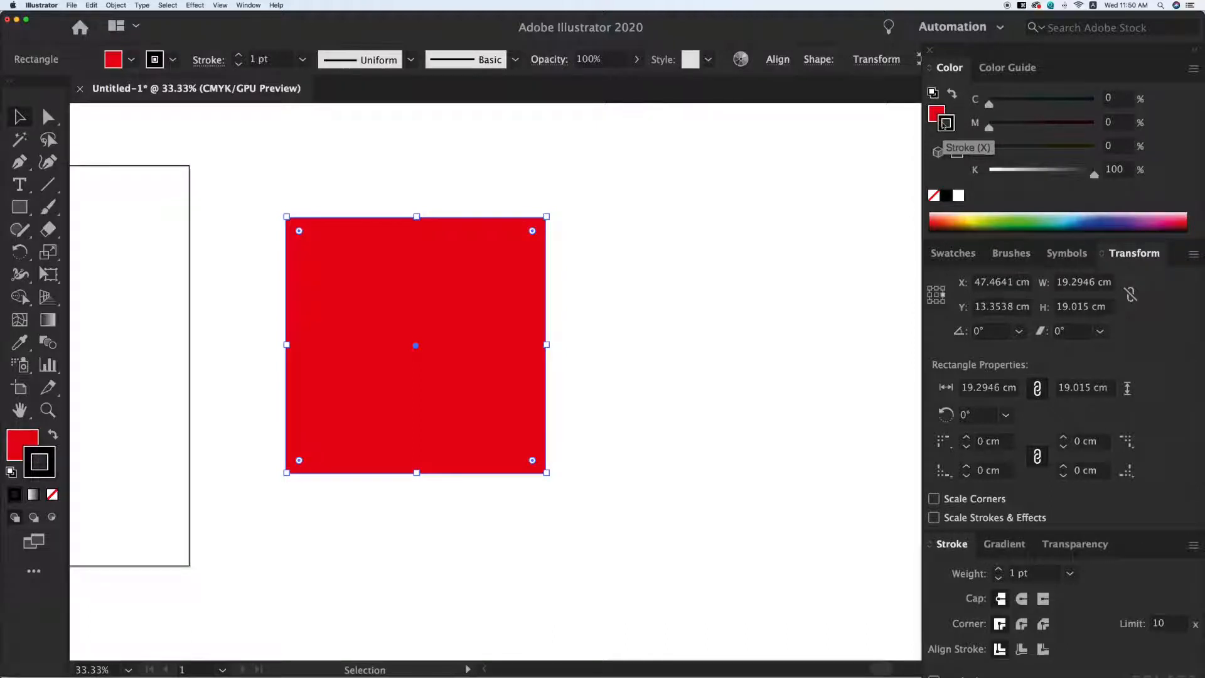
{"action": "left_click", "coordinate": [936, 113]}
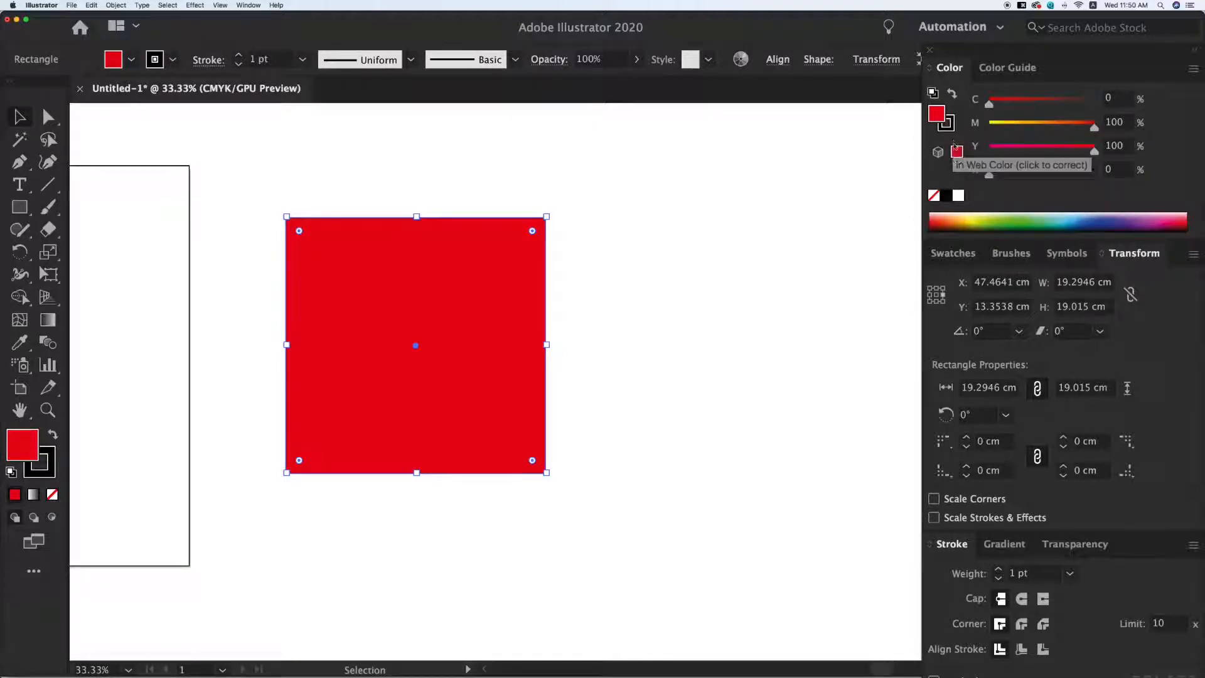
{"action": "left_click", "coordinate": [953, 253]}
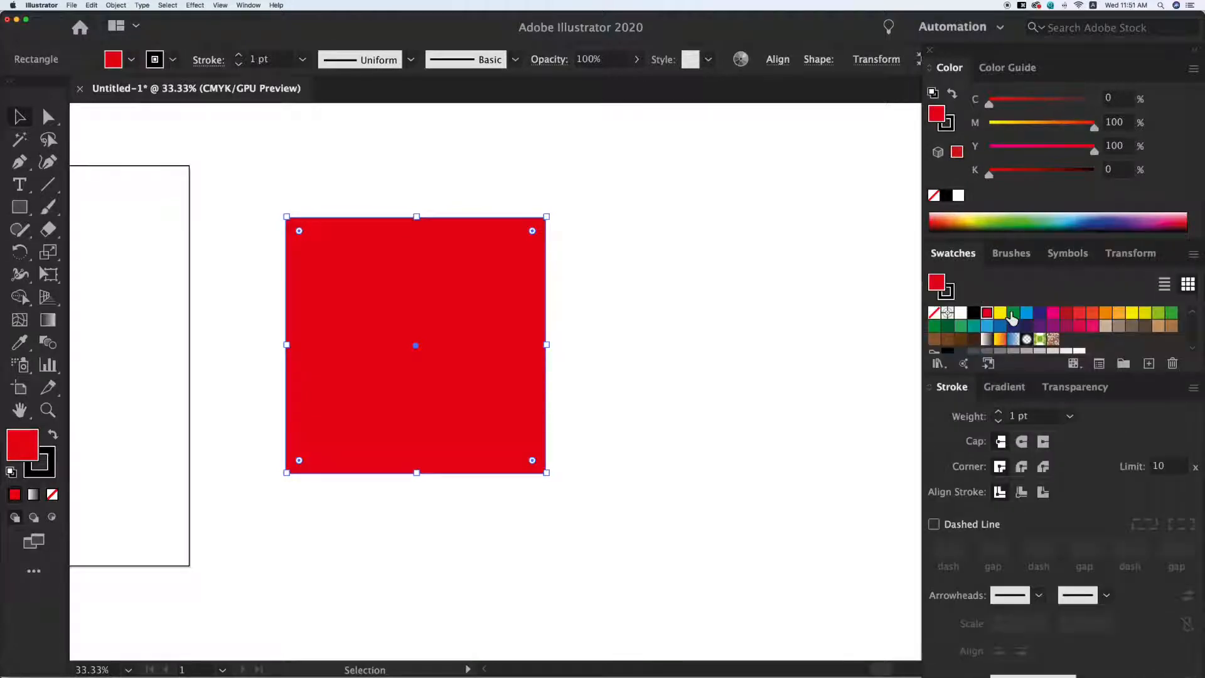
{"action": "left_click", "coordinate": [1012, 313]}
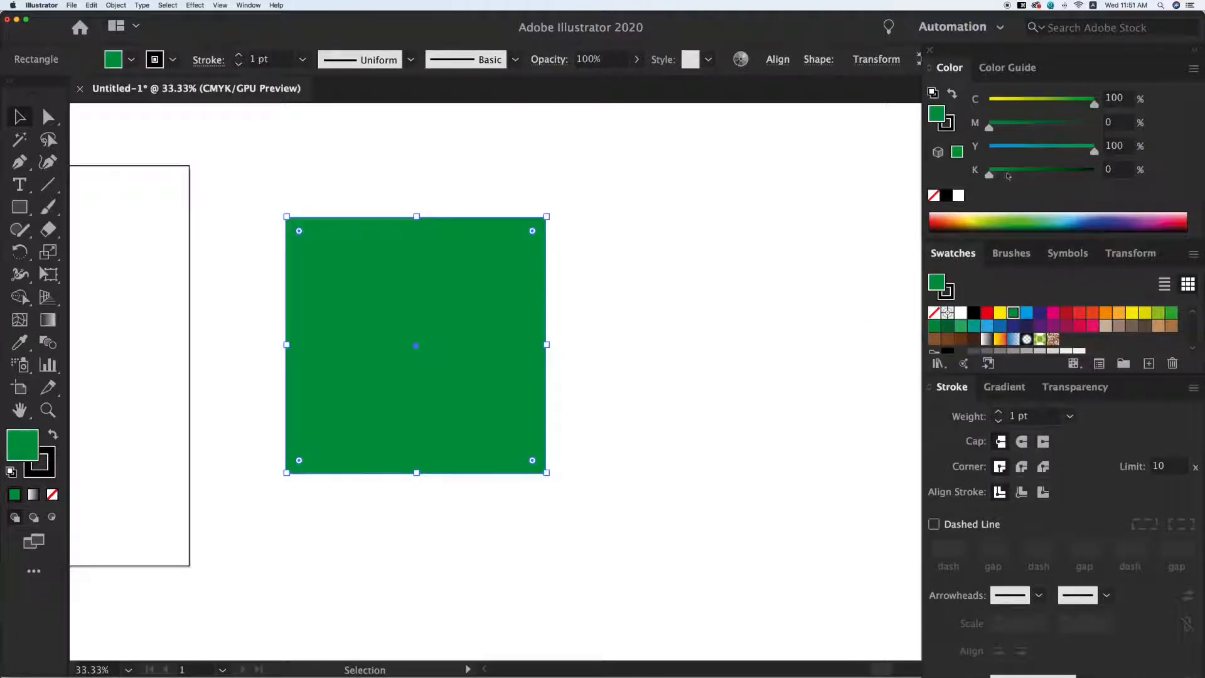
{"action": "left_click", "coordinate": [950, 127]}
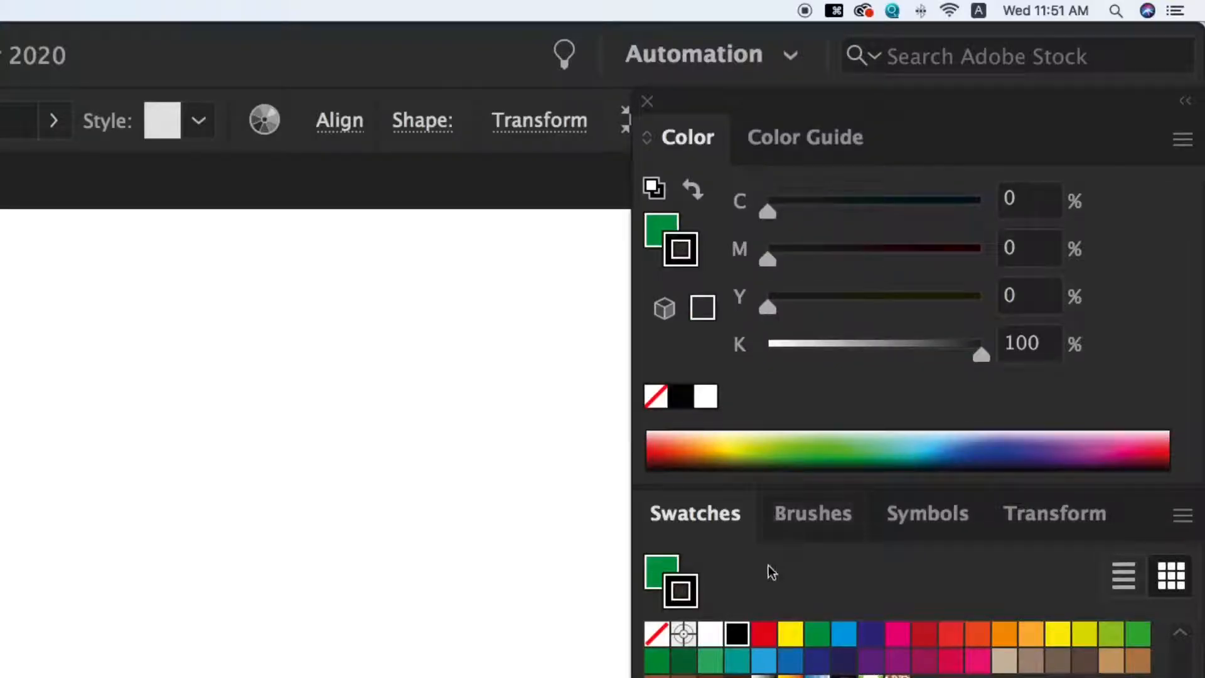
{"action": "left_click", "coordinate": [763, 634]}
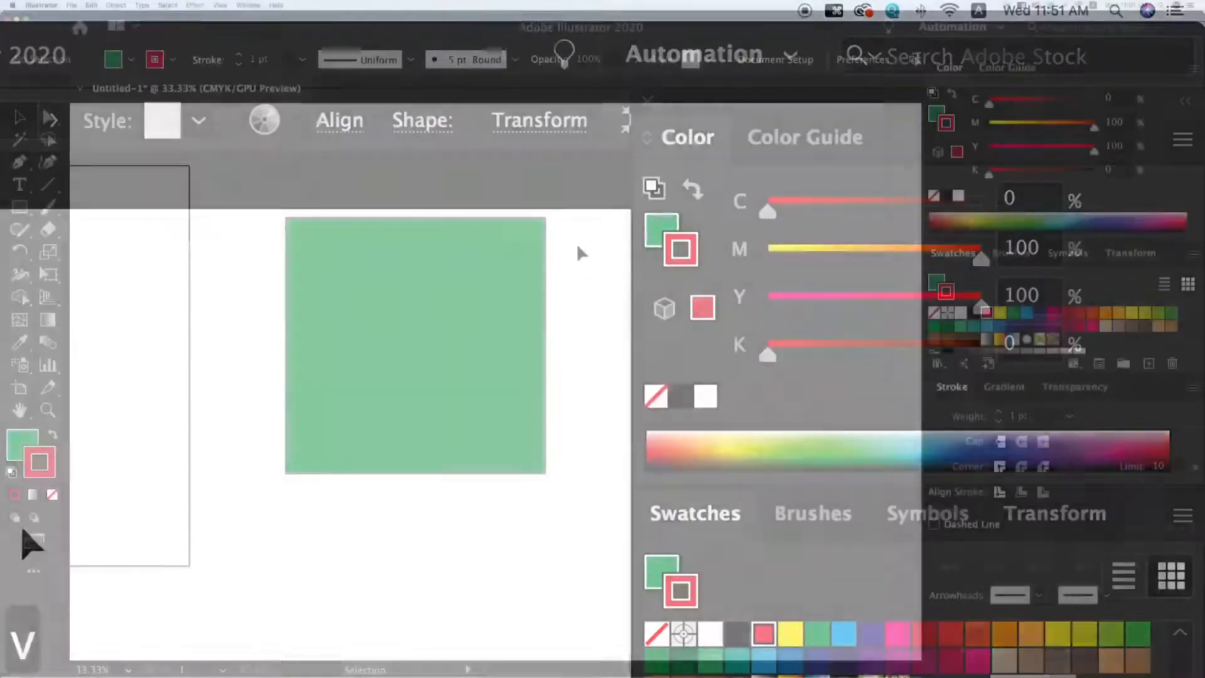
Step: Examine the stroke along the square's upper-right corner up close
{"action": "key", "text": "z"}
{"action": "left_click_drag", "start_coordinate": [576, 245], "coordinate": [594, 257]}
{"action": "key", "text": "v"}
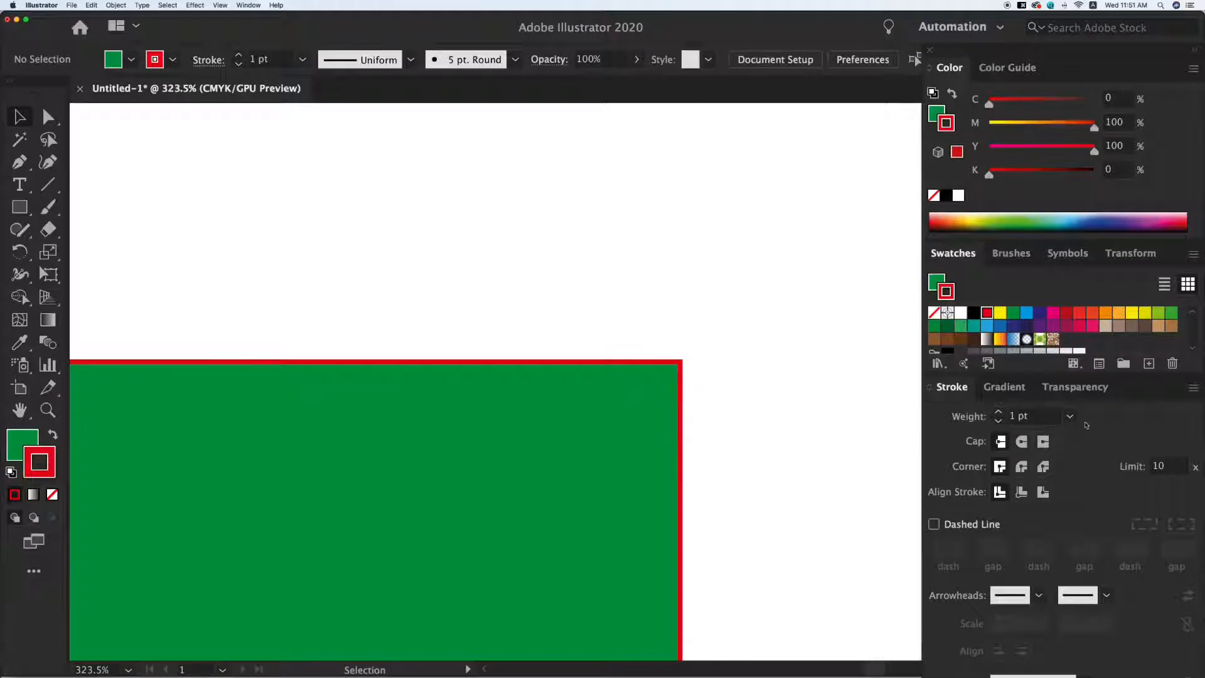
{"action": "key", "text": "super+minus"}
{"action": "key", "text": "super+minus"}
{"action": "key", "text": "super+minus"}
{"action": "key", "text": "super+minus"}
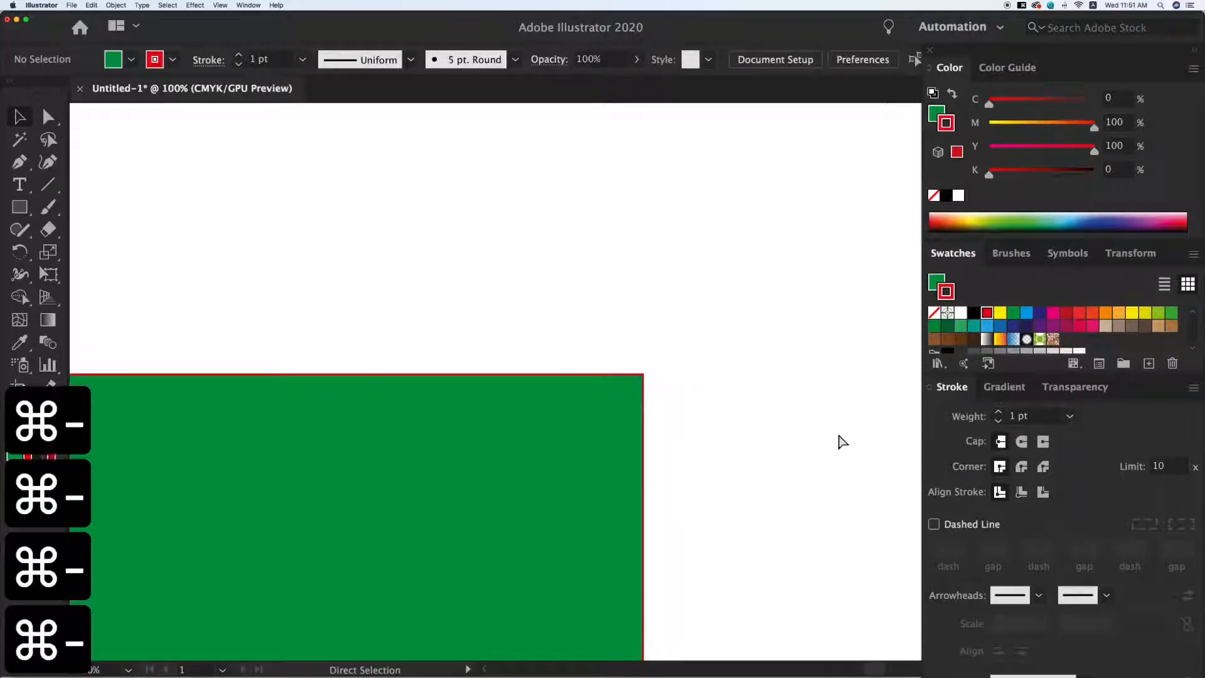
{"action": "key", "text": "super+minus"}
{"action": "key", "text": "super+minus"}
{"action": "key", "text": "space"}
{"action": "left_click_drag", "start_coordinate": [721, 453], "coordinate": [690, 383]}
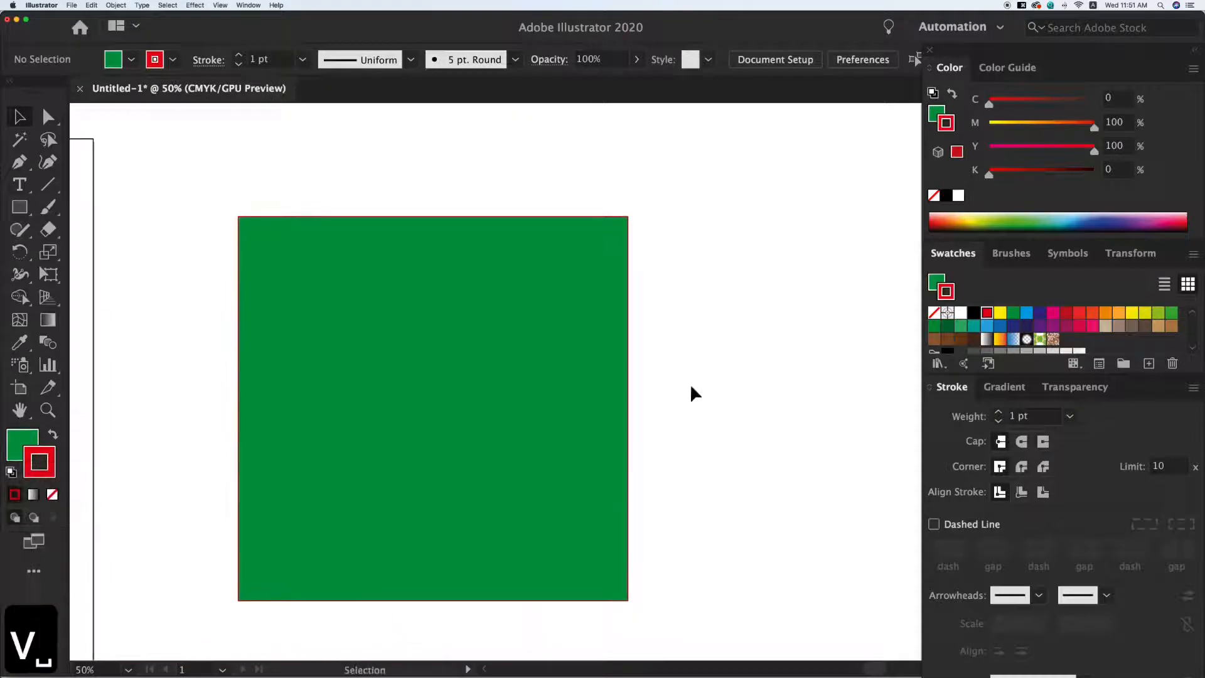
Step: Set the square's stroke weight to 10 pt
{"action": "left_click", "coordinate": [596, 360]}
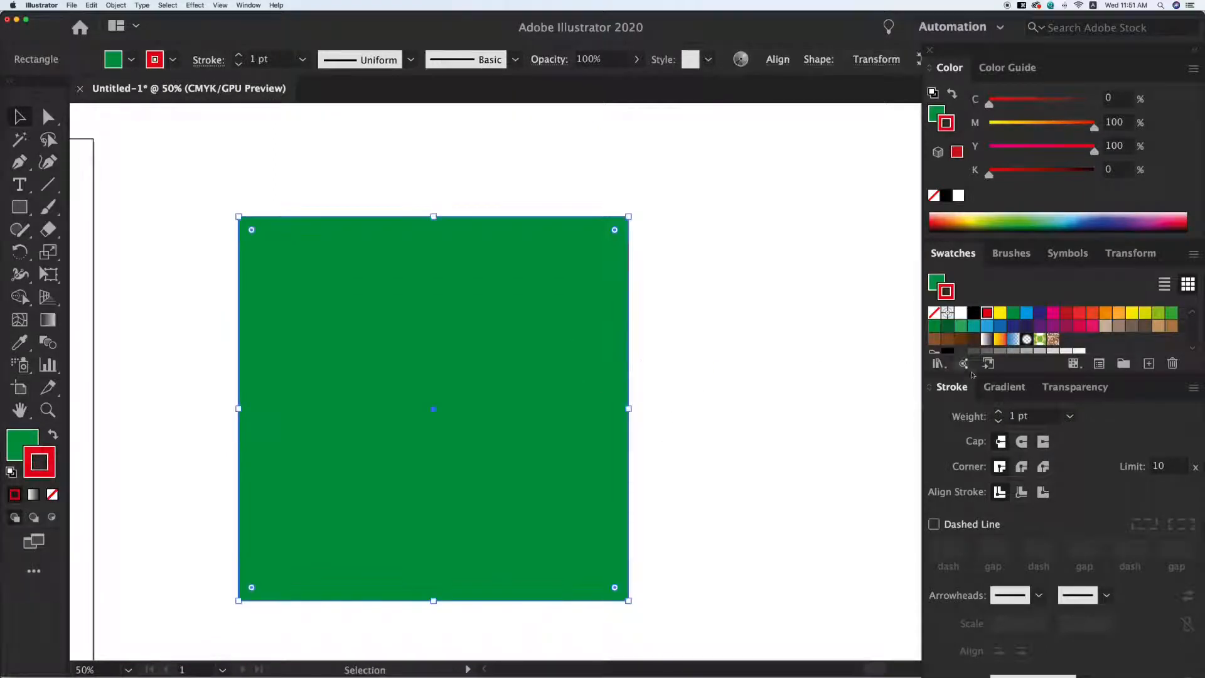
{"action": "left_click", "coordinate": [1072, 419]}
{"action": "left_click", "coordinate": [1095, 65]}
{"action": "left_click", "coordinate": [1069, 416]}
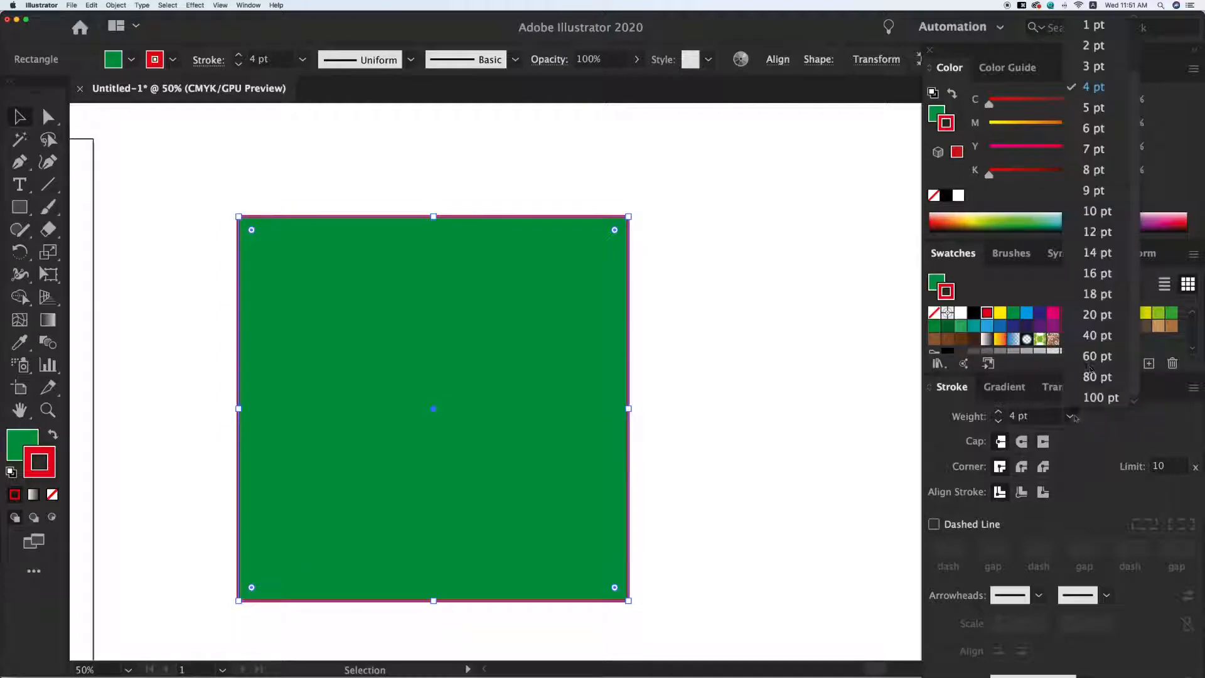
{"action": "left_click", "coordinate": [1095, 213]}
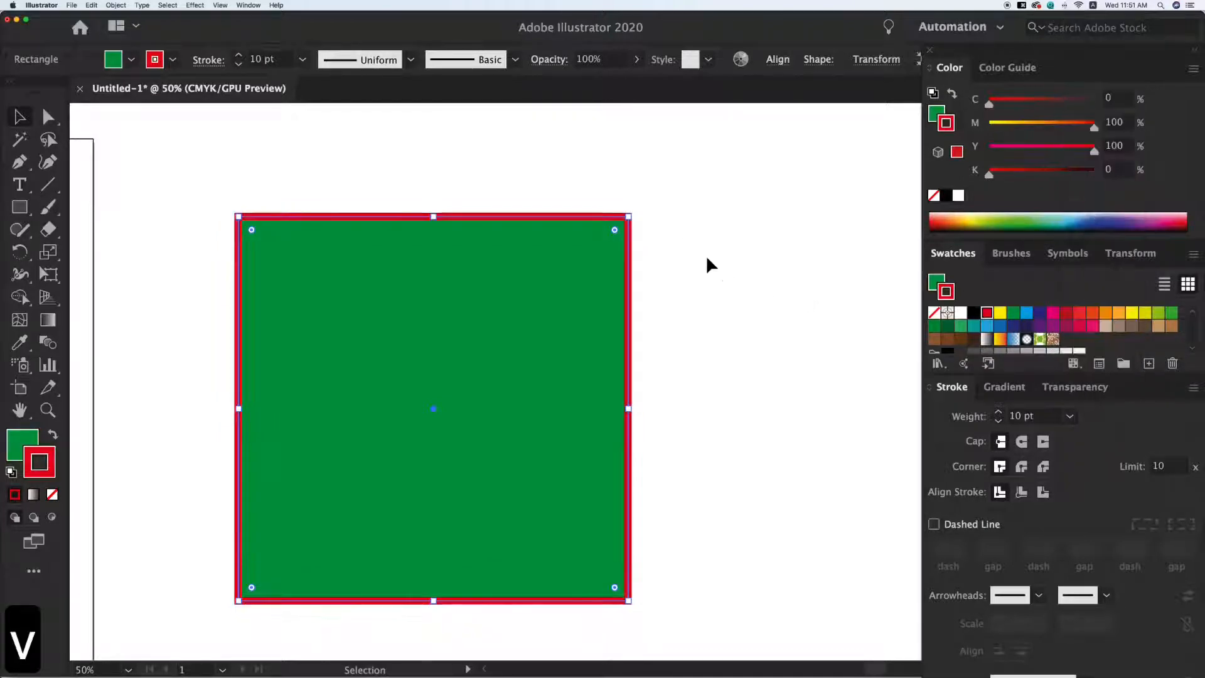
{"action": "left_click", "coordinate": [657, 255]}
{"action": "key", "text": "super+z"}
{"action": "left_click", "coordinate": [674, 301]}
Step: Recolor the square with the dark blue swatch for its stroke and the yellow swatch for its fill
{"action": "left_click", "coordinate": [599, 274]}
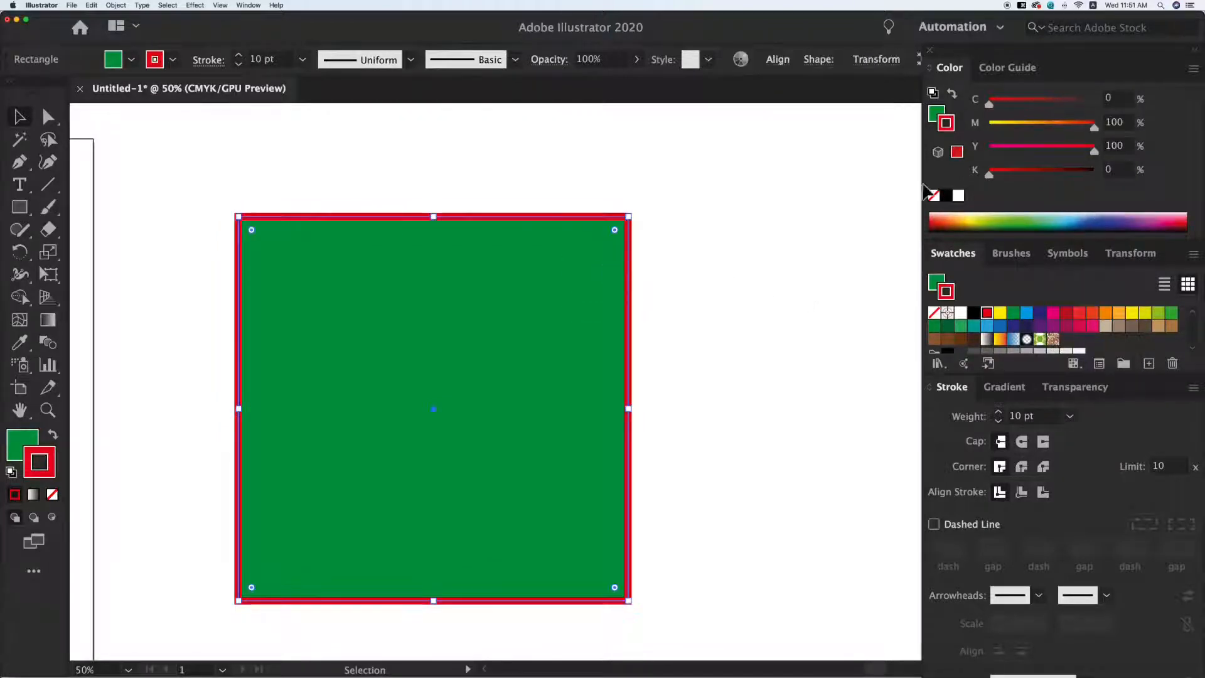
{"action": "left_click", "coordinate": [1025, 315]}
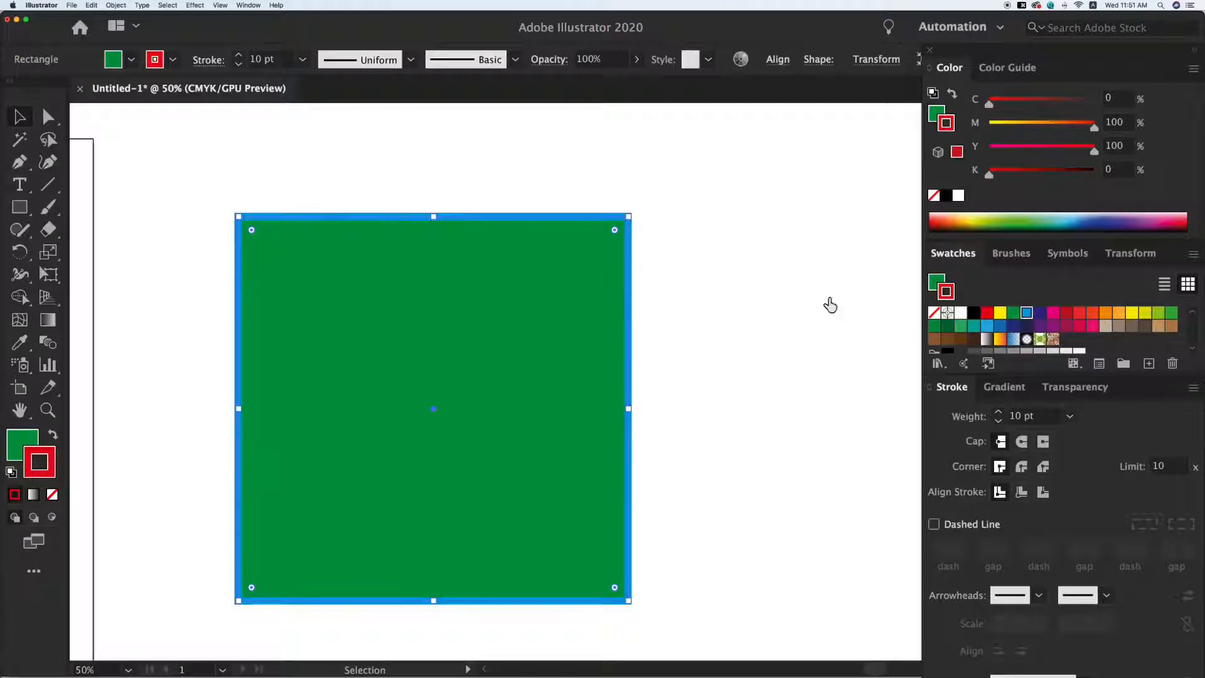
{"action": "left_click", "coordinate": [1042, 313]}
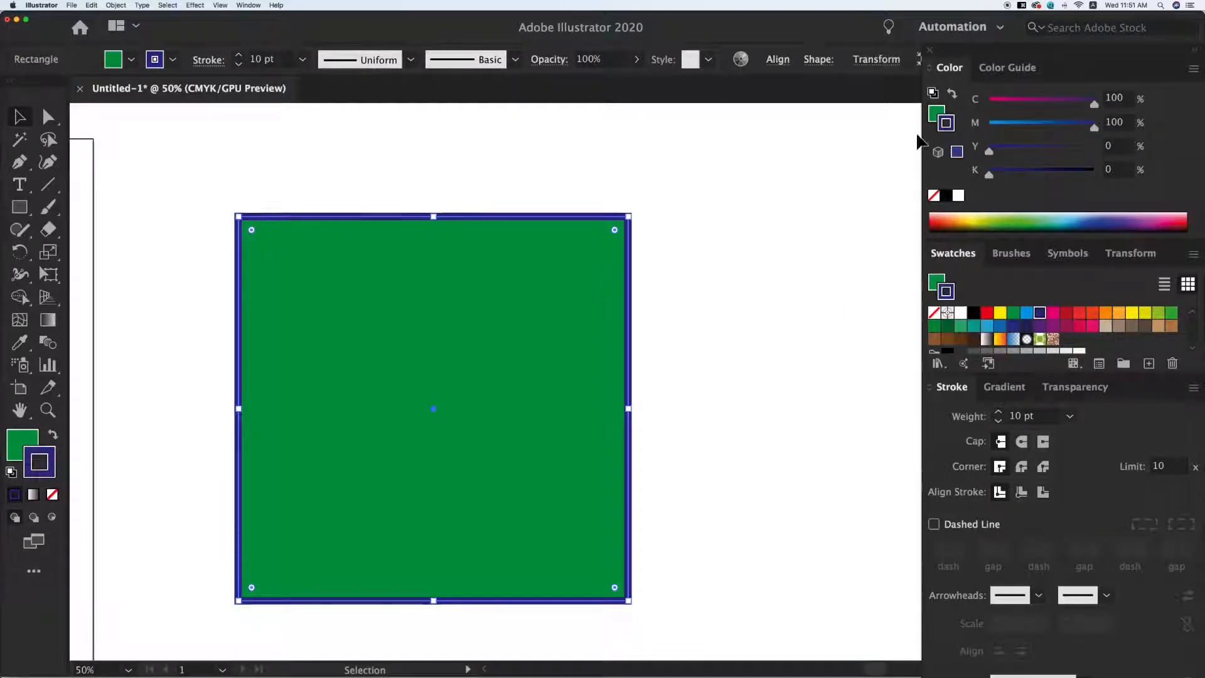
{"action": "left_click", "coordinate": [935, 115]}
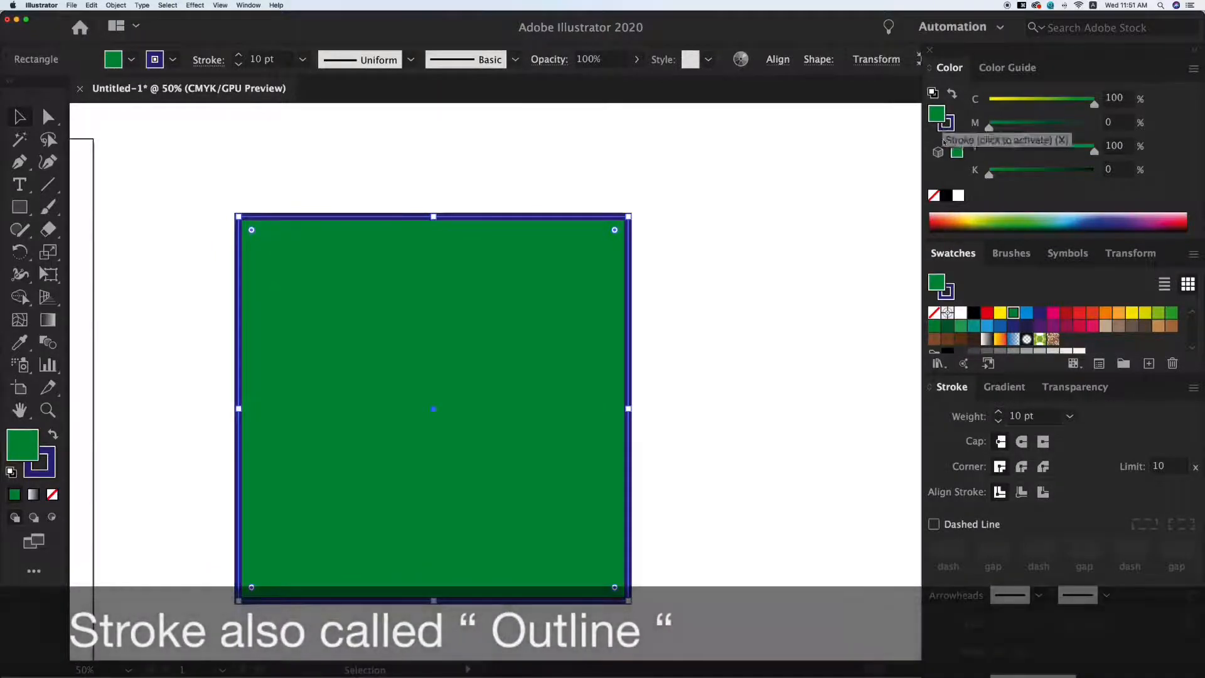
{"action": "left_click", "coordinate": [1001, 314]}
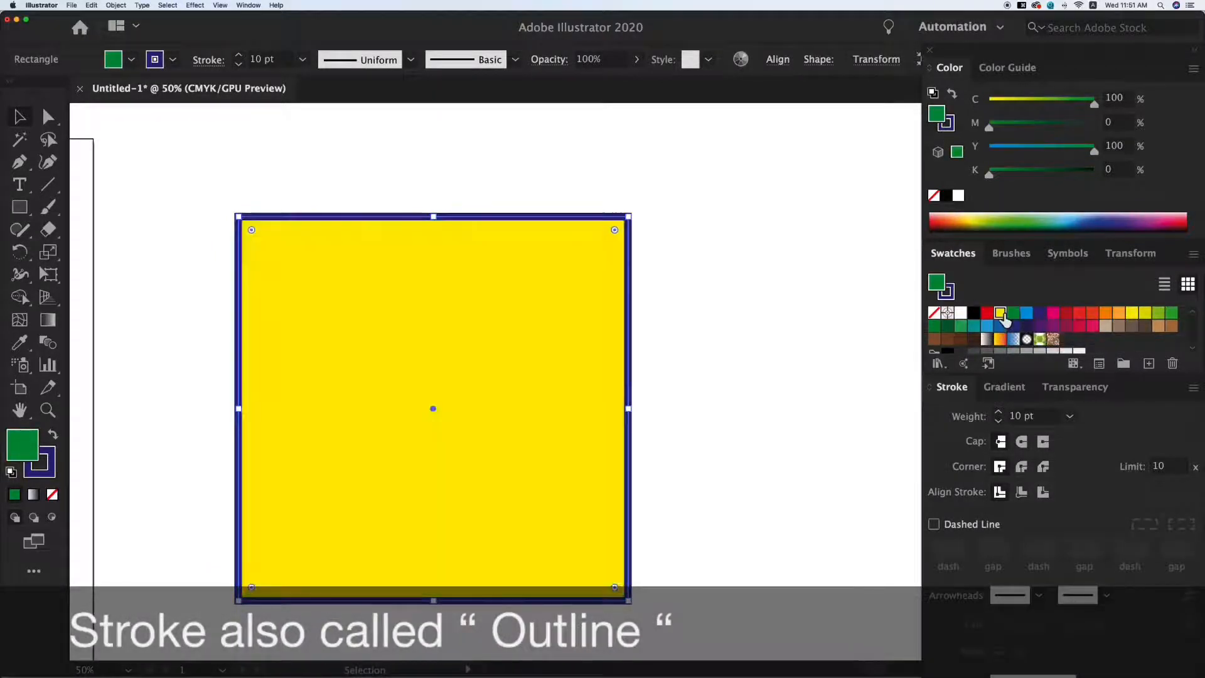
{"action": "key", "text": "v"}
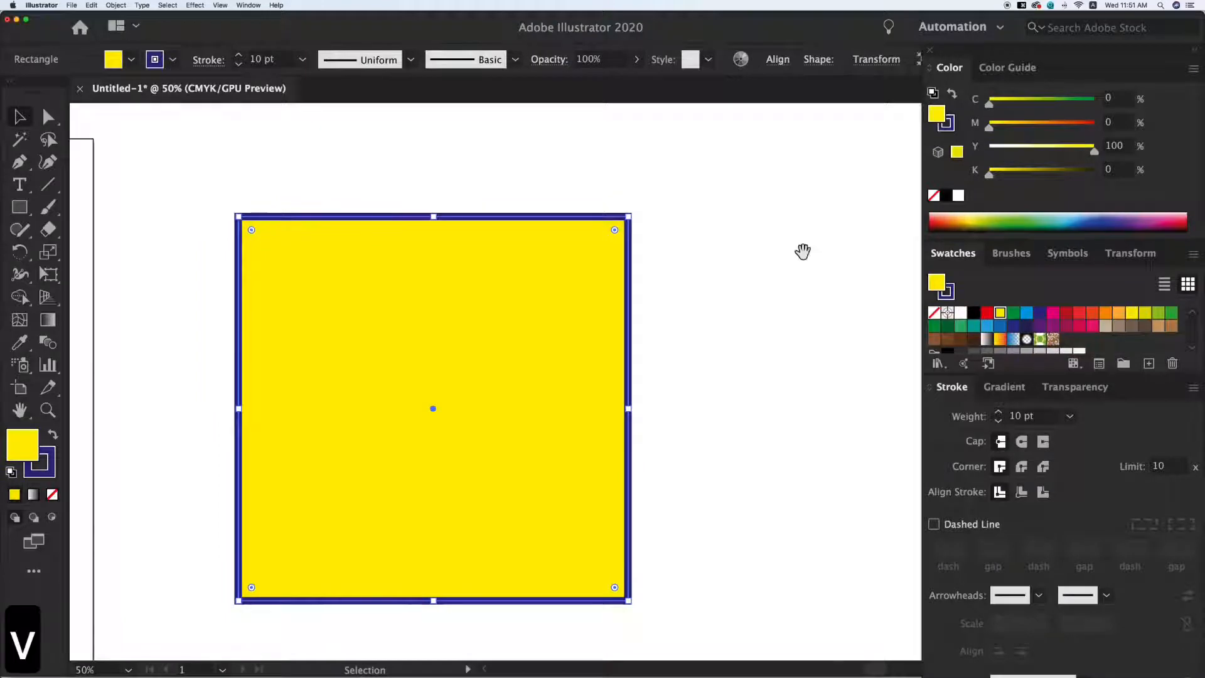
{"action": "left_click_drag", "start_coordinate": [803, 251], "coordinate": [767, 243]}
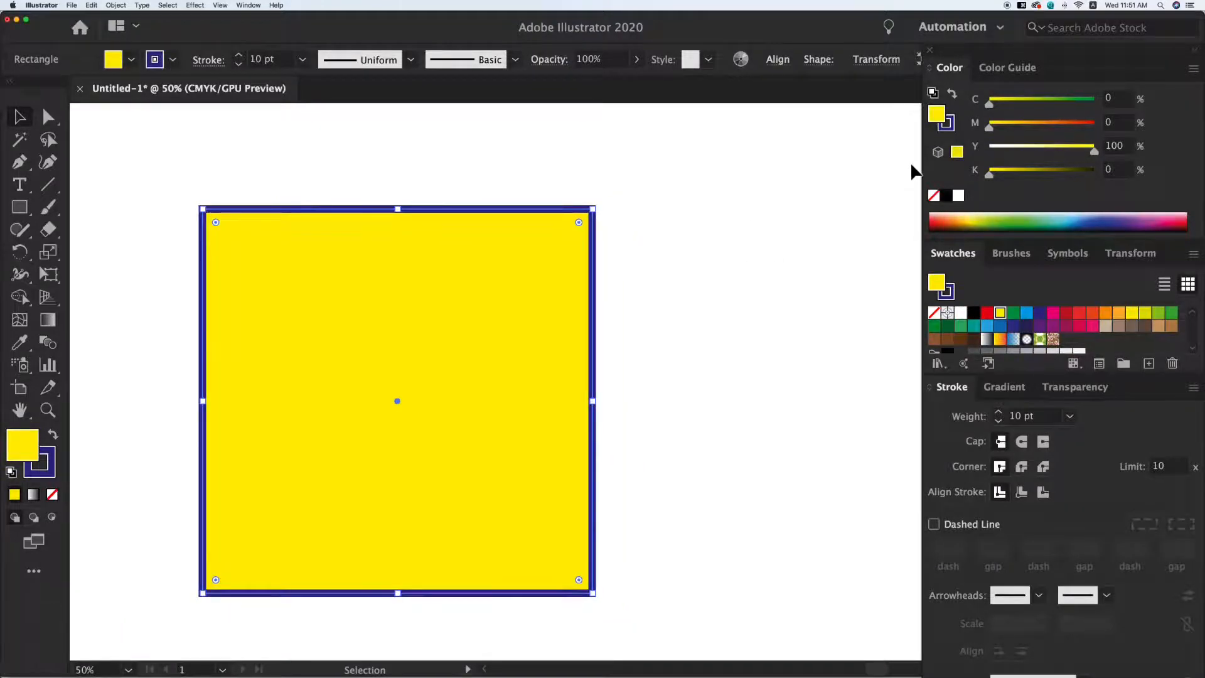
Step: Alternate the active color attribute between the square's stroke and fill several times
{"action": "left_click", "coordinate": [39, 465]}
{"action": "key", "text": "x"}
{"action": "left_click", "coordinate": [41, 466]}
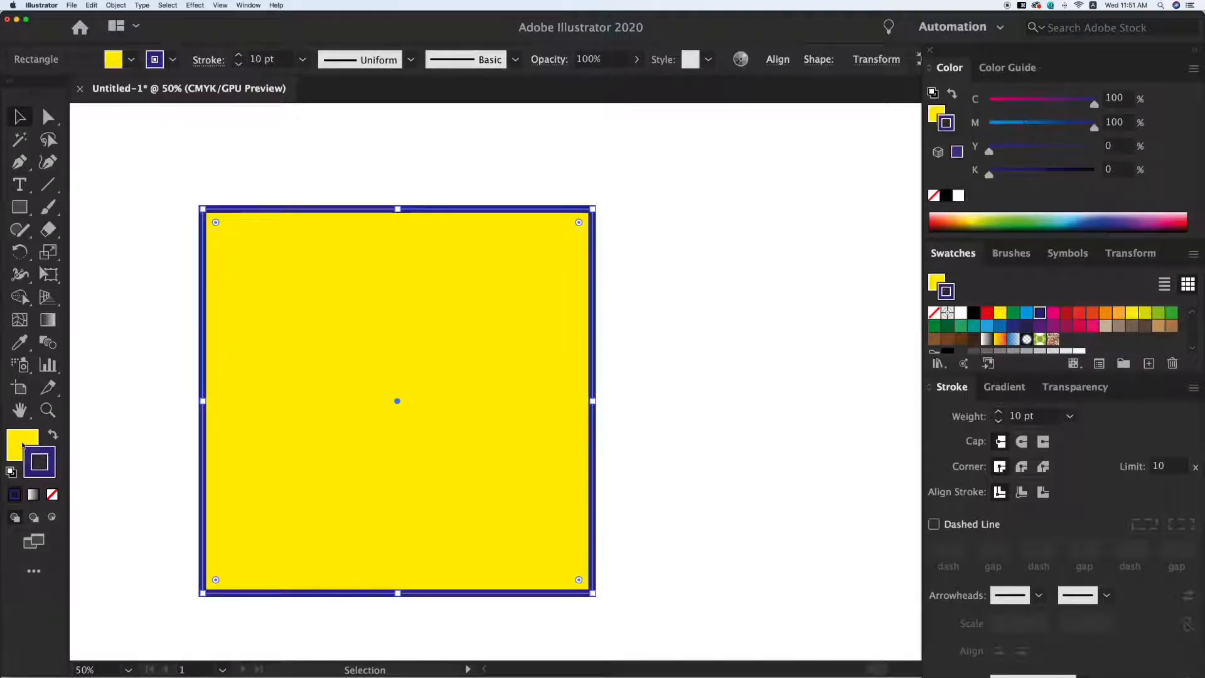
{"action": "key", "text": "x"}
{"action": "left_click", "coordinate": [32, 460]}
{"action": "left_click", "coordinate": [17, 442]}
Step: Swap the square's fill and stroke colors back and forth, ending on yellow fill and dark blue stroke
{"action": "left_click", "coordinate": [54, 437]}
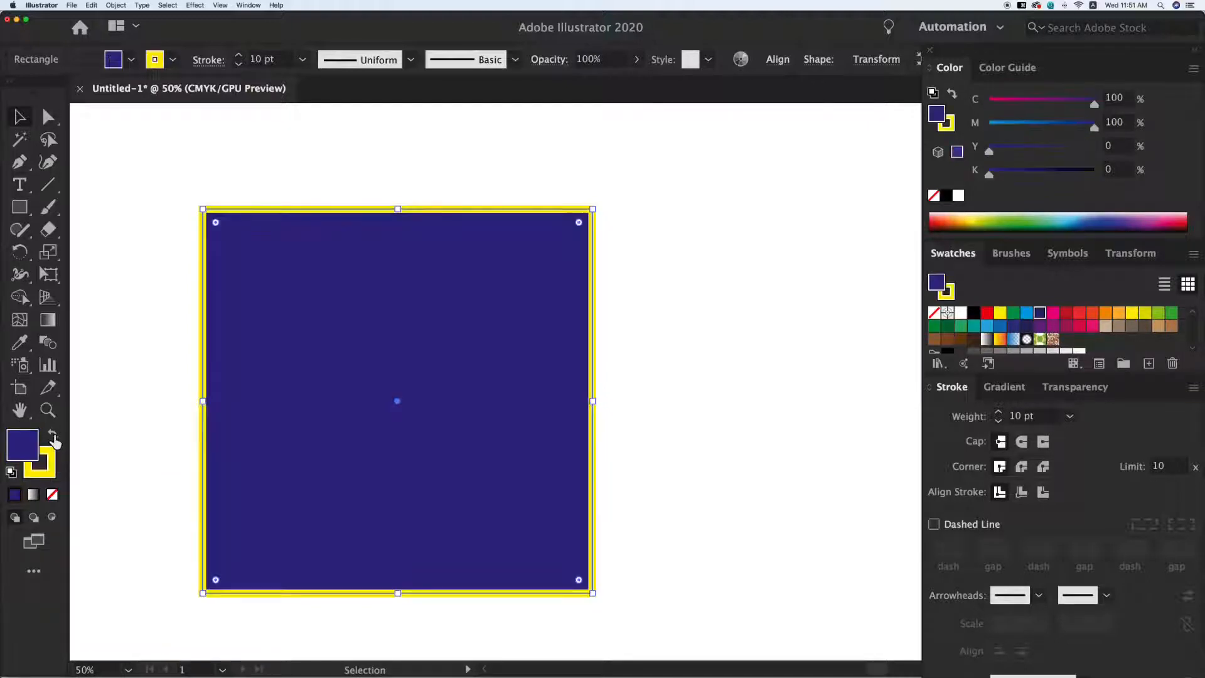
{"action": "left_click", "coordinate": [54, 437]}
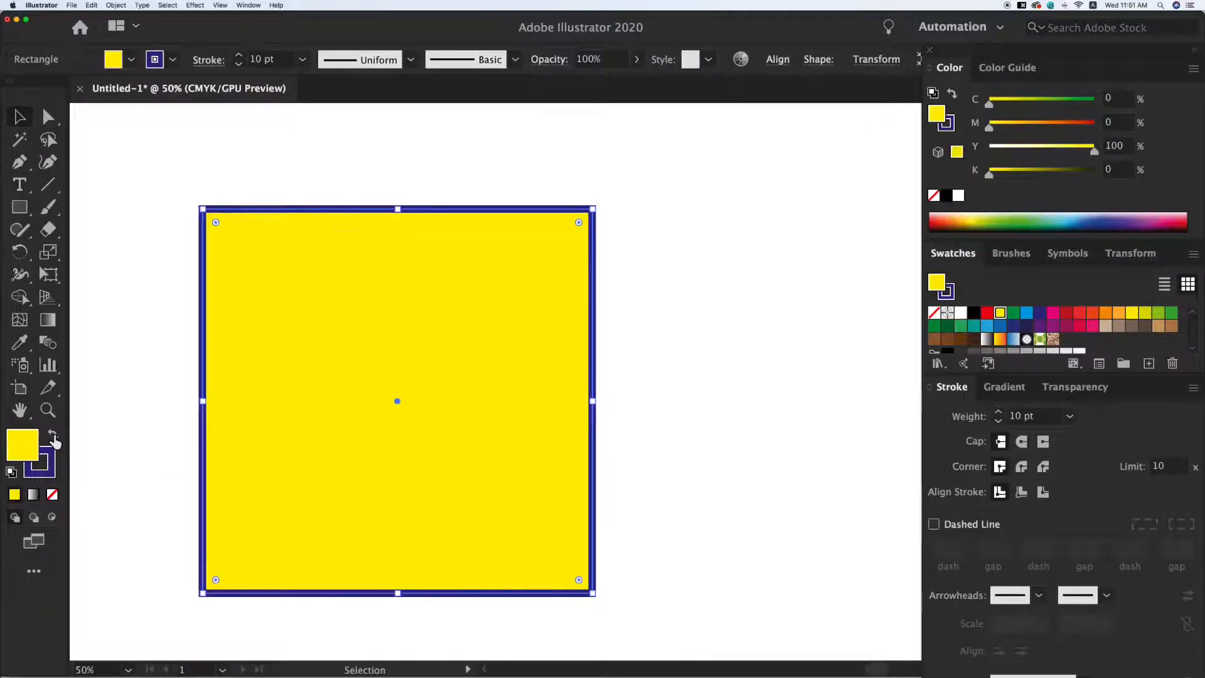
{"action": "left_click", "coordinate": [53, 437]}
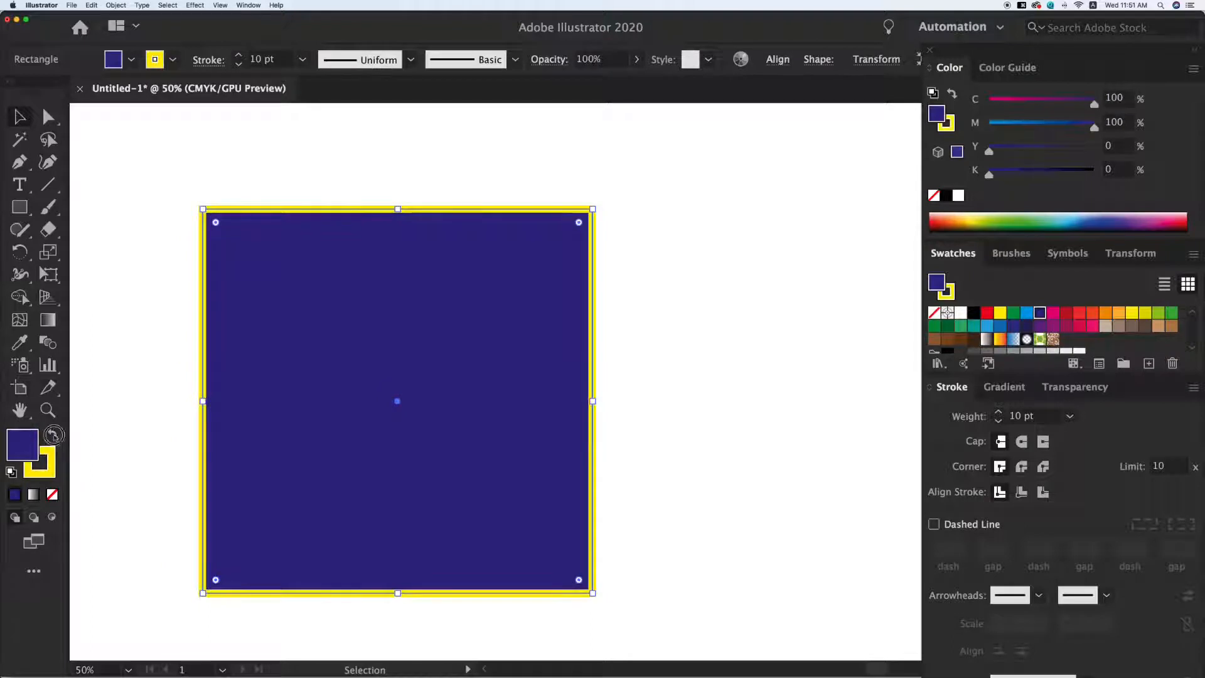
{"action": "left_click", "coordinate": [54, 438]}
{"action": "left_click", "coordinate": [54, 437]}
{"action": "left_click", "coordinate": [54, 438]}
Step: Activate the square's stroke, switch briefly to the fill, and leave the stroke as the active attribute
{"action": "left_click", "coordinate": [45, 472]}
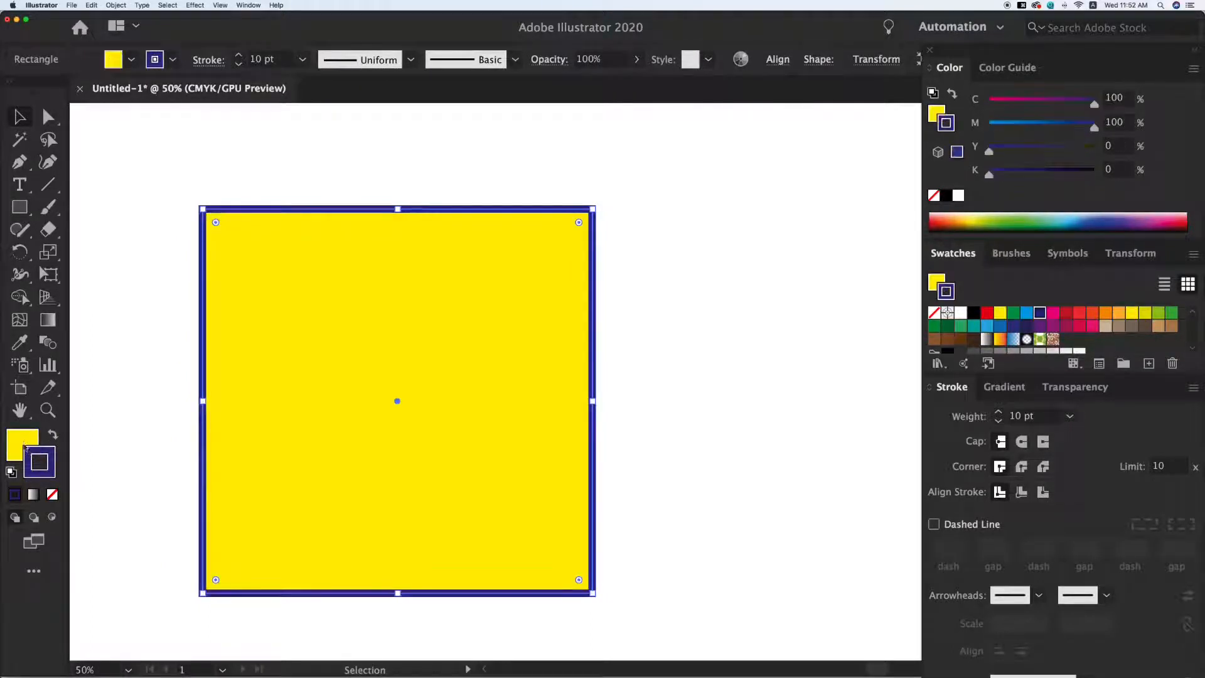
{"action": "left_click", "coordinate": [24, 443]}
{"action": "left_click", "coordinate": [42, 465]}
{"action": "key", "text": "v"}
Step: Scale the square down around its center and move it closer to the artboard
{"action": "left_click_drag", "start_coordinate": [638, 377], "coordinate": [606, 373]}
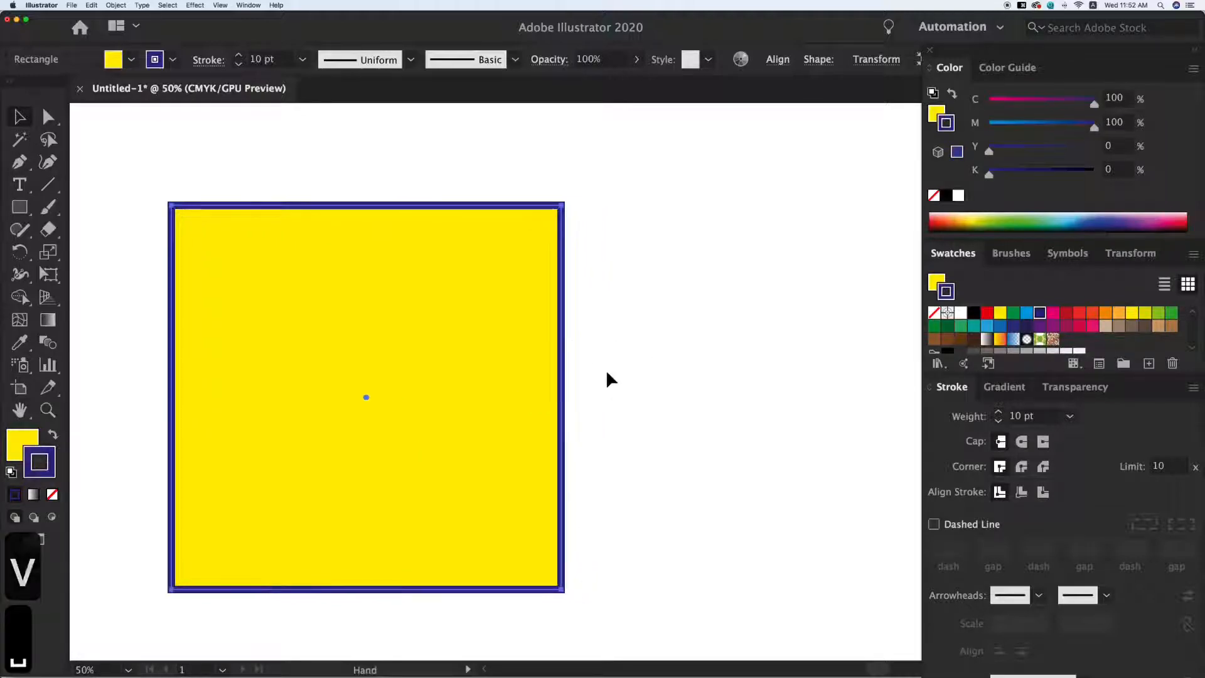
{"action": "left_click", "coordinate": [642, 374]}
{"action": "key", "text": "super+minus"}
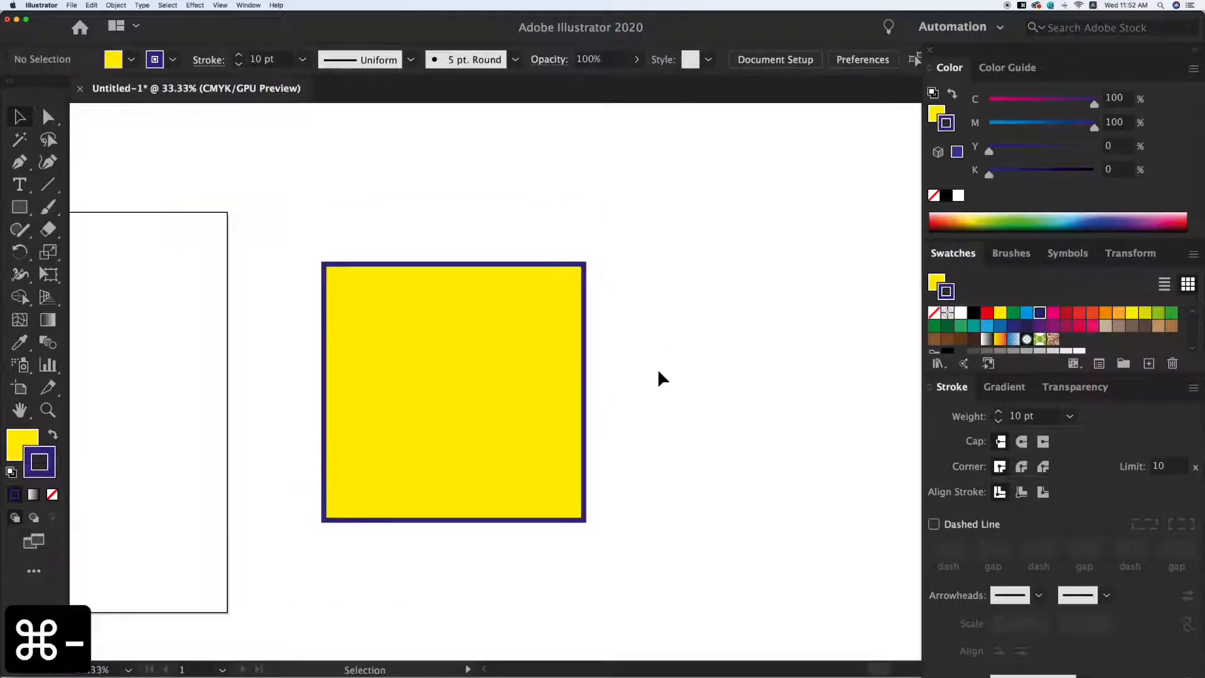
{"action": "left_click", "coordinate": [525, 328]}
{"action": "left_click_drag", "start_coordinate": [585, 263], "coordinate": [548, 299]}
{"action": "left_click_drag", "start_coordinate": [519, 355], "coordinate": [450, 353]}
Step: Scale the square down further around its center to about 9.6 × 9.5 cm
{"action": "key", "text": "z"}
{"action": "left_click_drag", "start_coordinate": [637, 408], "coordinate": [869, 547]}
{"action": "key", "text": "v"}
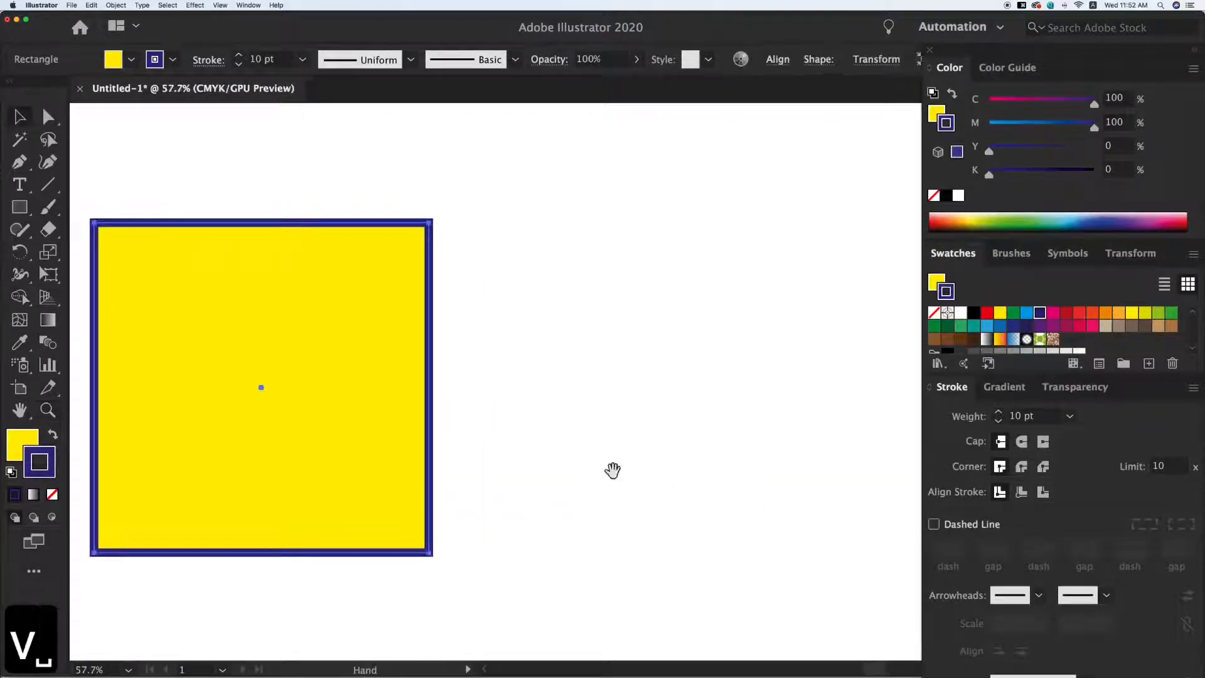
{"action": "left_click", "coordinate": [411, 236]}
{"action": "left_click_drag", "start_coordinate": [429, 222], "coordinate": [374, 238]}
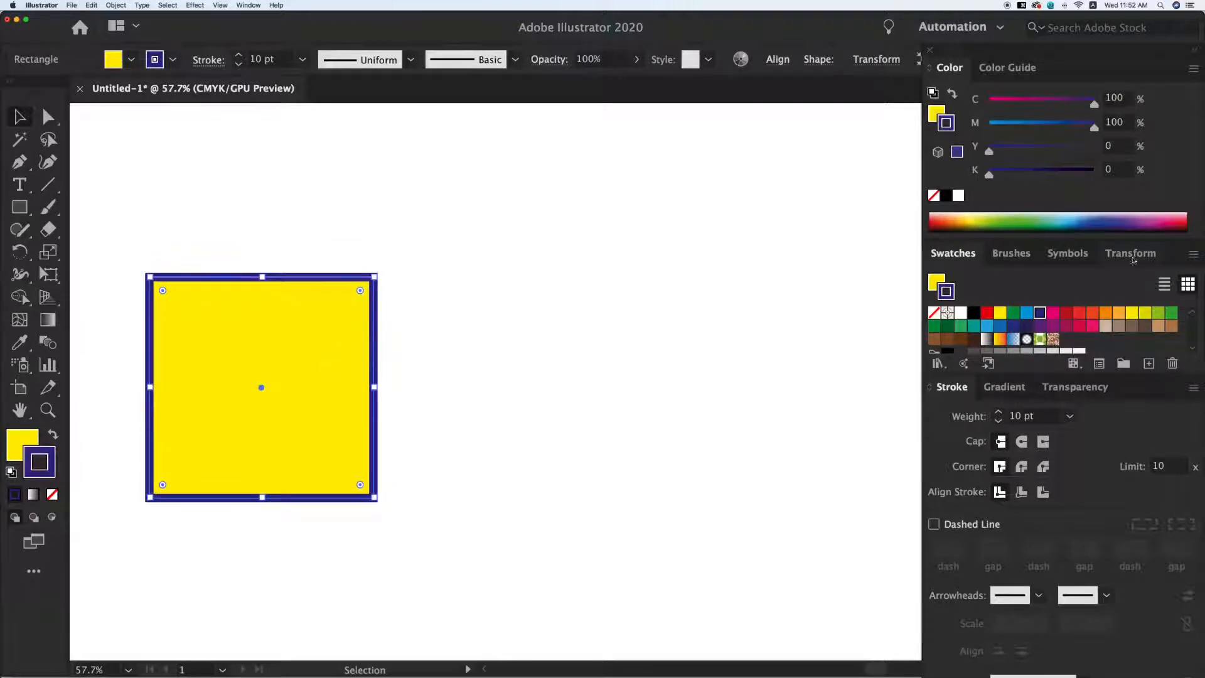
Step: Set the square's width and height to 5 cm each
{"action": "left_click", "coordinate": [1130, 253]}
{"action": "left_click", "coordinate": [1059, 284]}
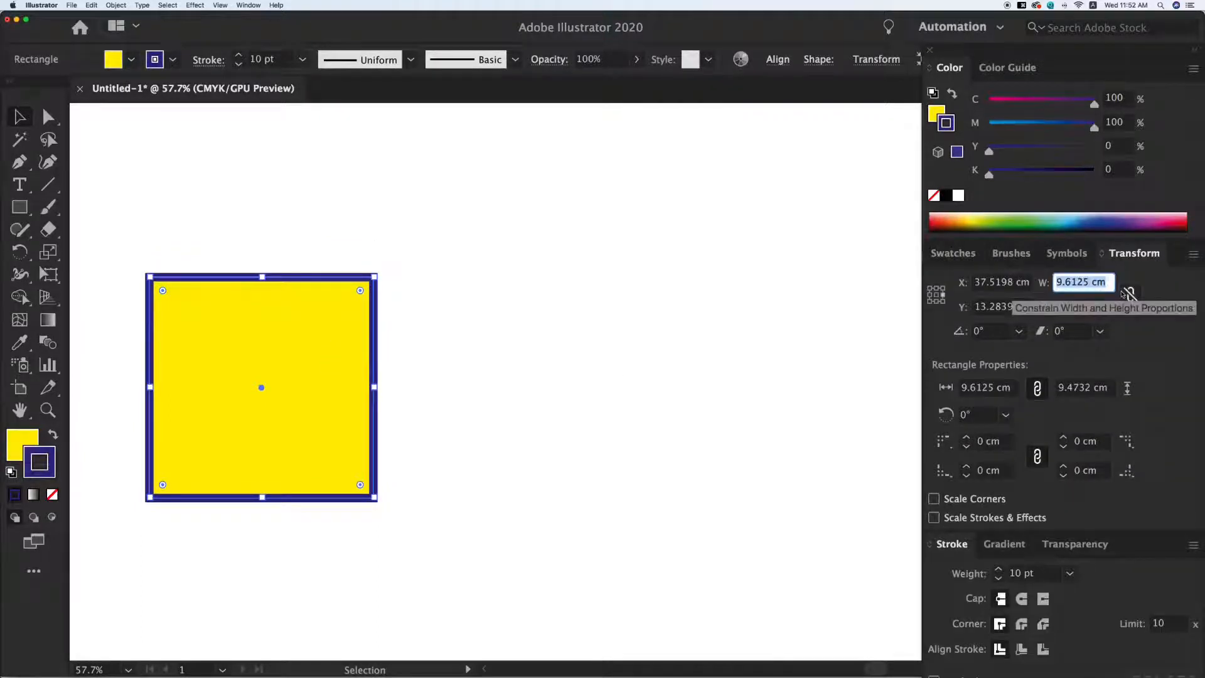
{"action": "type", "text": "5"}
{"action": "key", "text": "Tab"}
{"action": "type", "text": "5"}
{"action": "key", "text": "Return"}
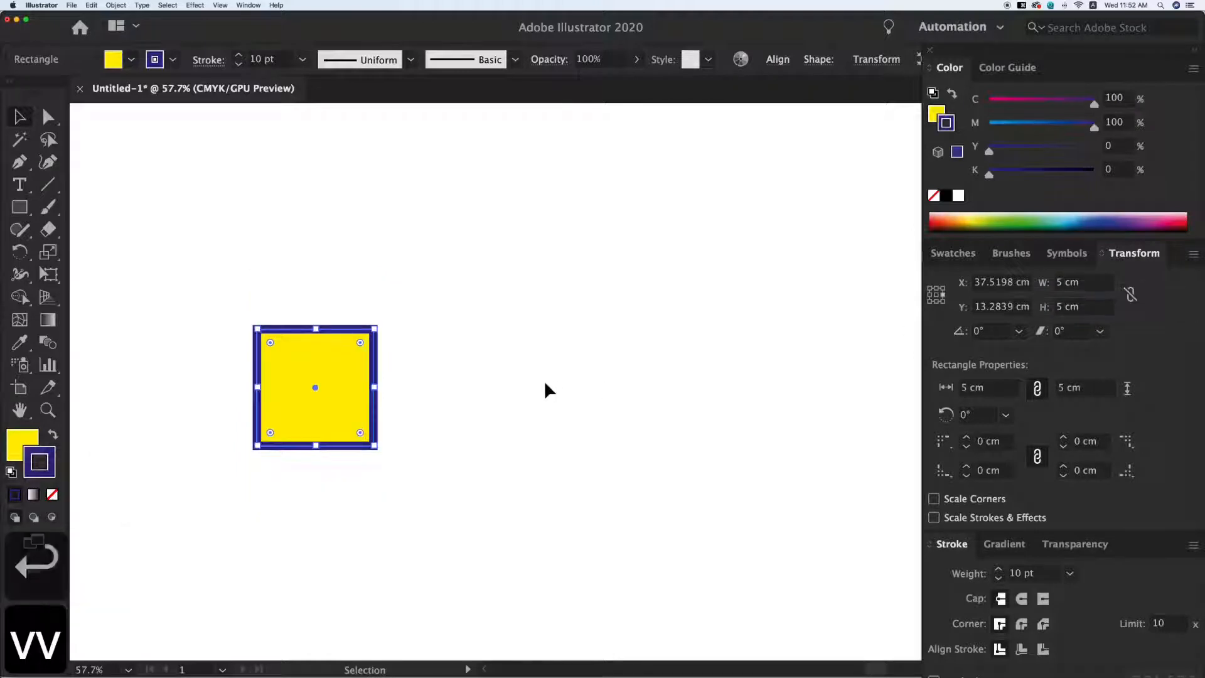
Step: Duplicate the 5 cm square and place the copy level with it, a small gap to its right
{"action": "left_click", "coordinate": [477, 387]}
{"action": "left_click", "coordinate": [350, 384]}
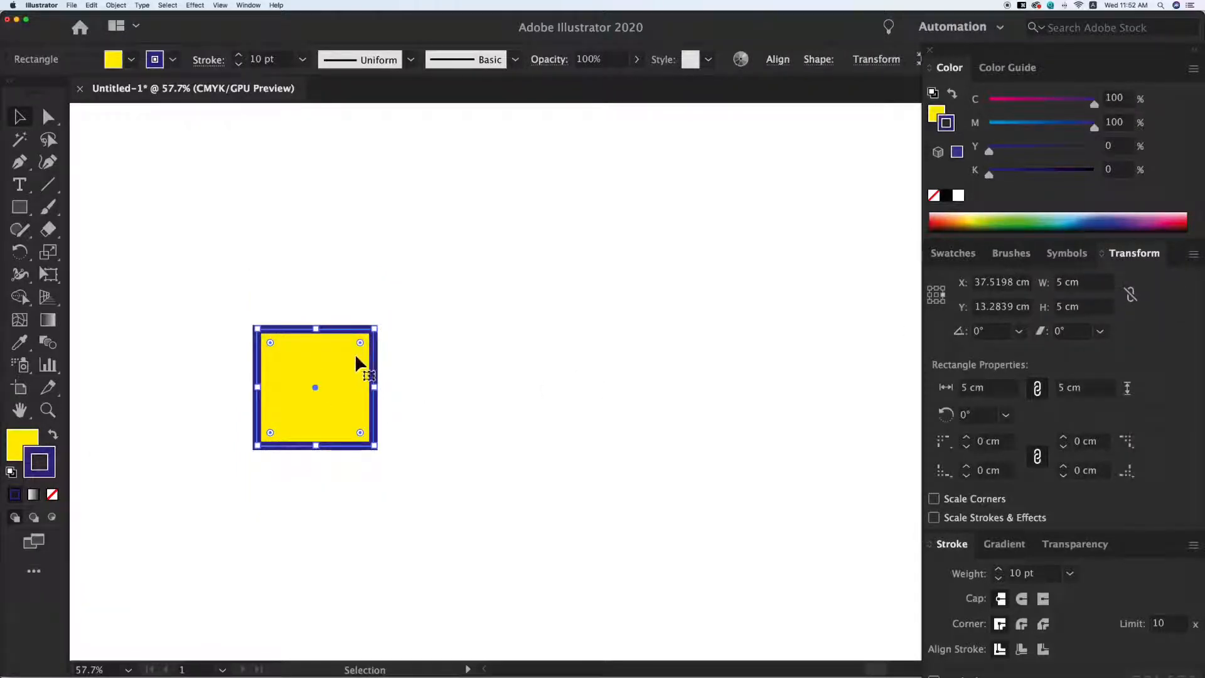
{"action": "left_click_drag", "start_coordinate": [320, 363], "coordinate": [470, 374]}
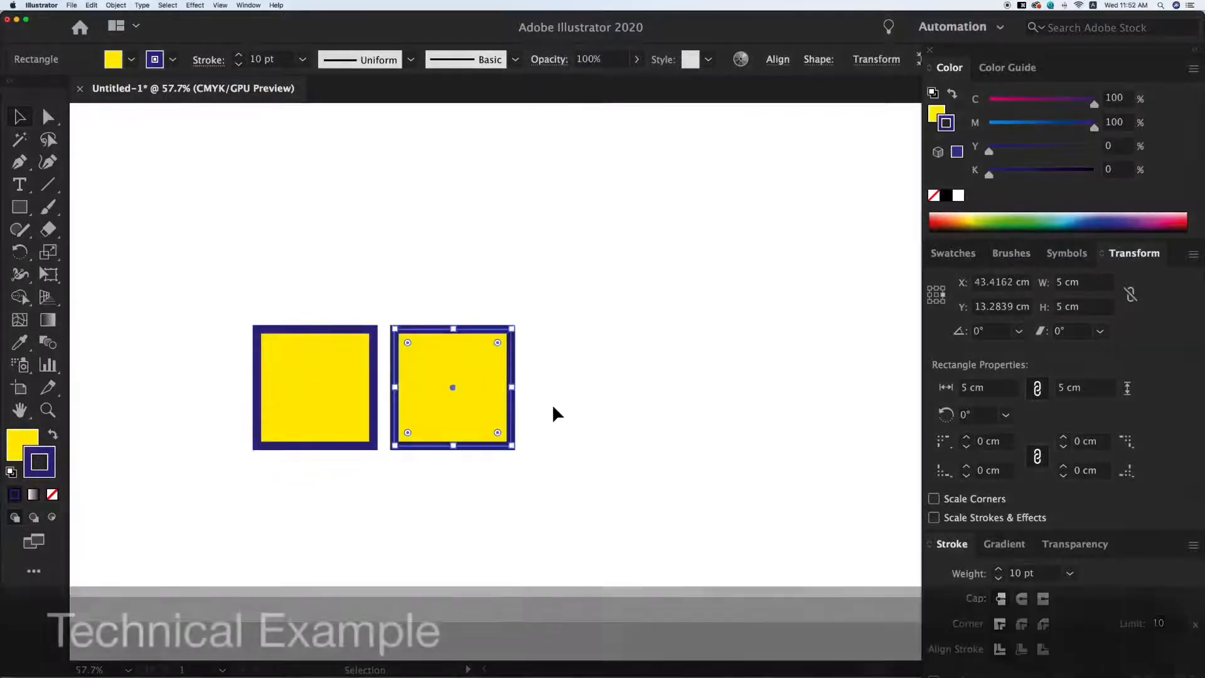
Step: Reselect the duplicated square and check its fill and stroke colors, leaving the stroke as the active attribute
{"action": "left_click", "coordinate": [553, 406]}
{"action": "left_click", "coordinate": [488, 388]}
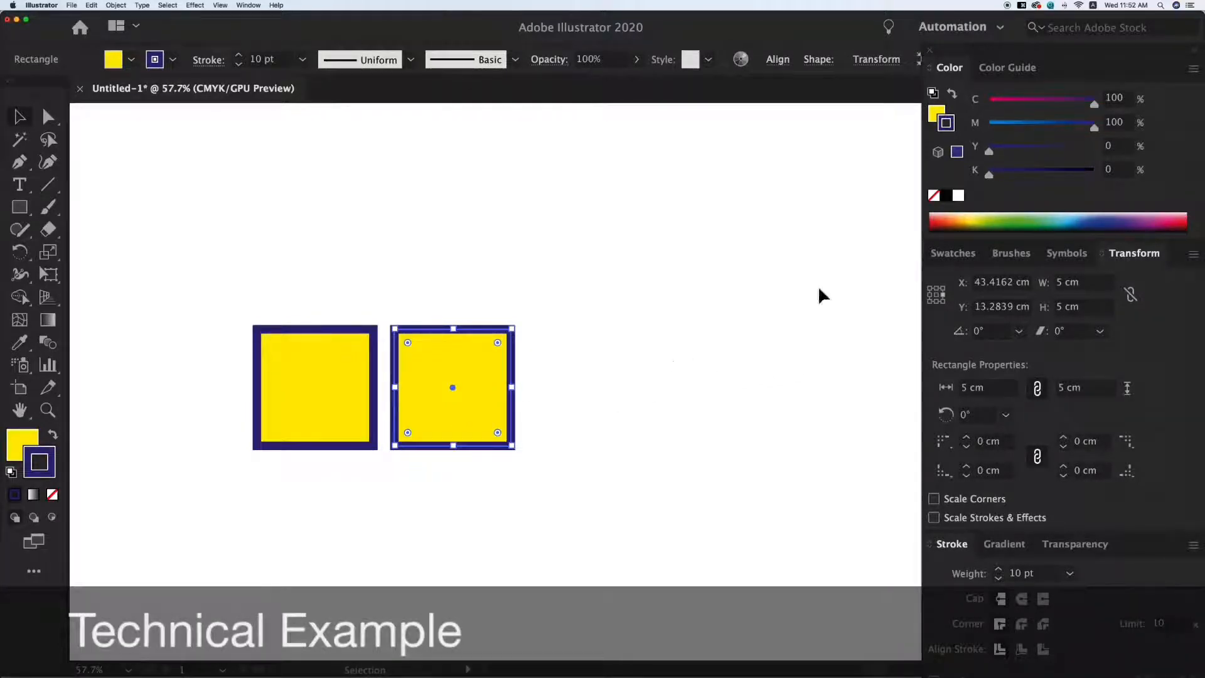
{"action": "left_click", "coordinate": [936, 112]}
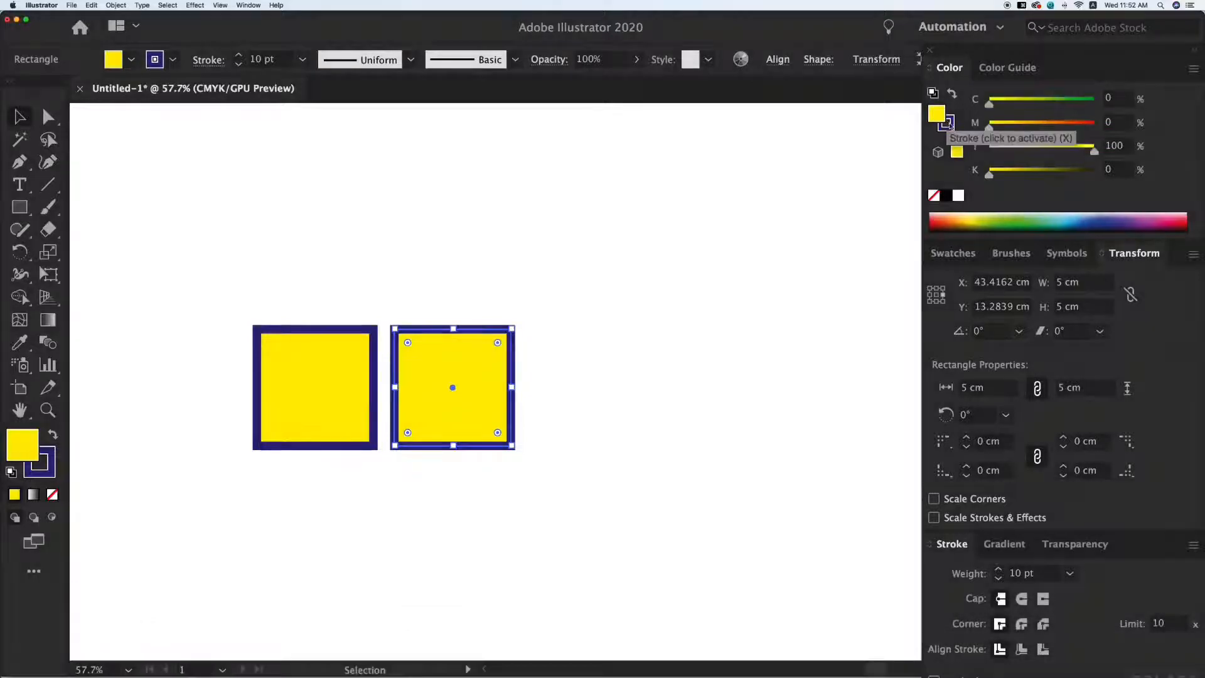
{"action": "left_click", "coordinate": [950, 125]}
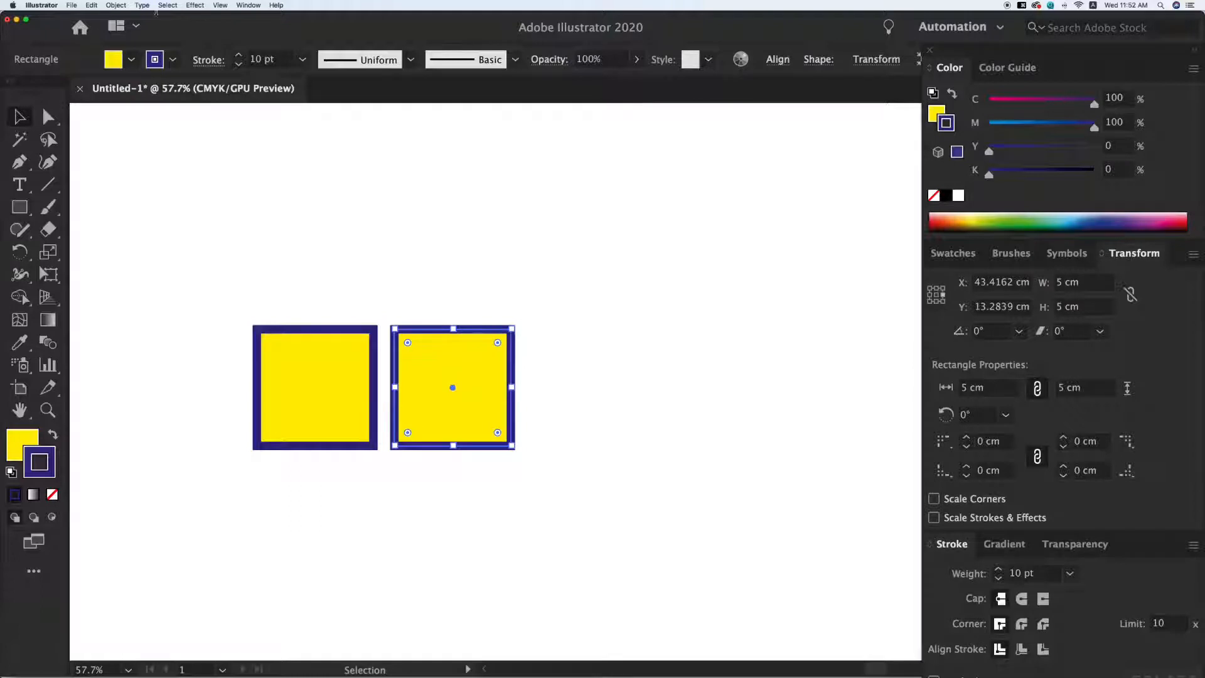
Step: Expand the fill and stroke of the duplicated square, then deselect it
{"action": "left_click", "coordinate": [125, 8]}
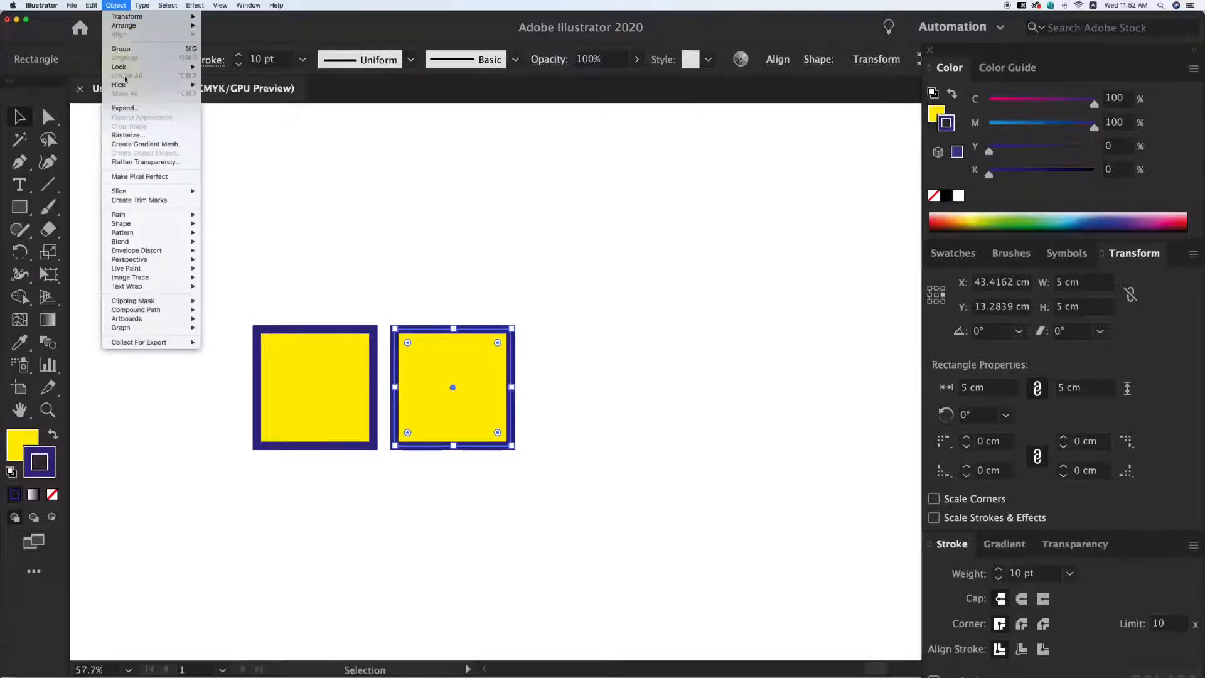
{"action": "left_click", "coordinate": [131, 109]}
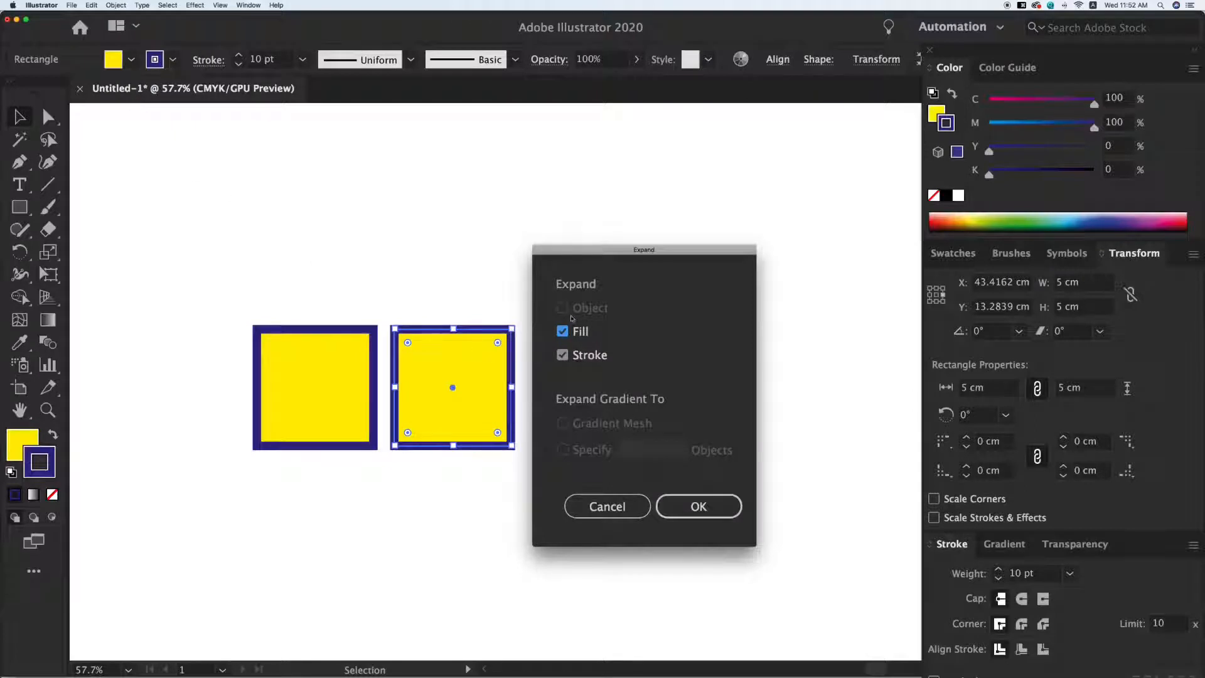
{"action": "left_click", "coordinate": [563, 355]}
{"action": "left_click", "coordinate": [694, 510]}
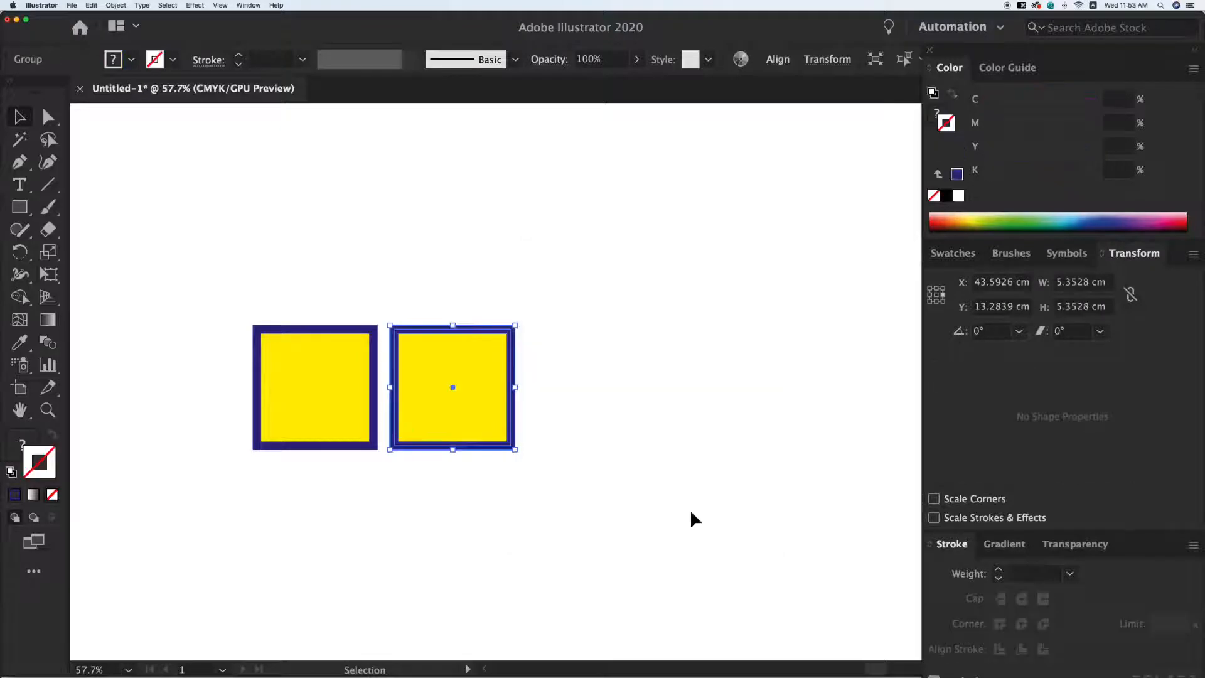
{"action": "left_click", "coordinate": [691, 516]}
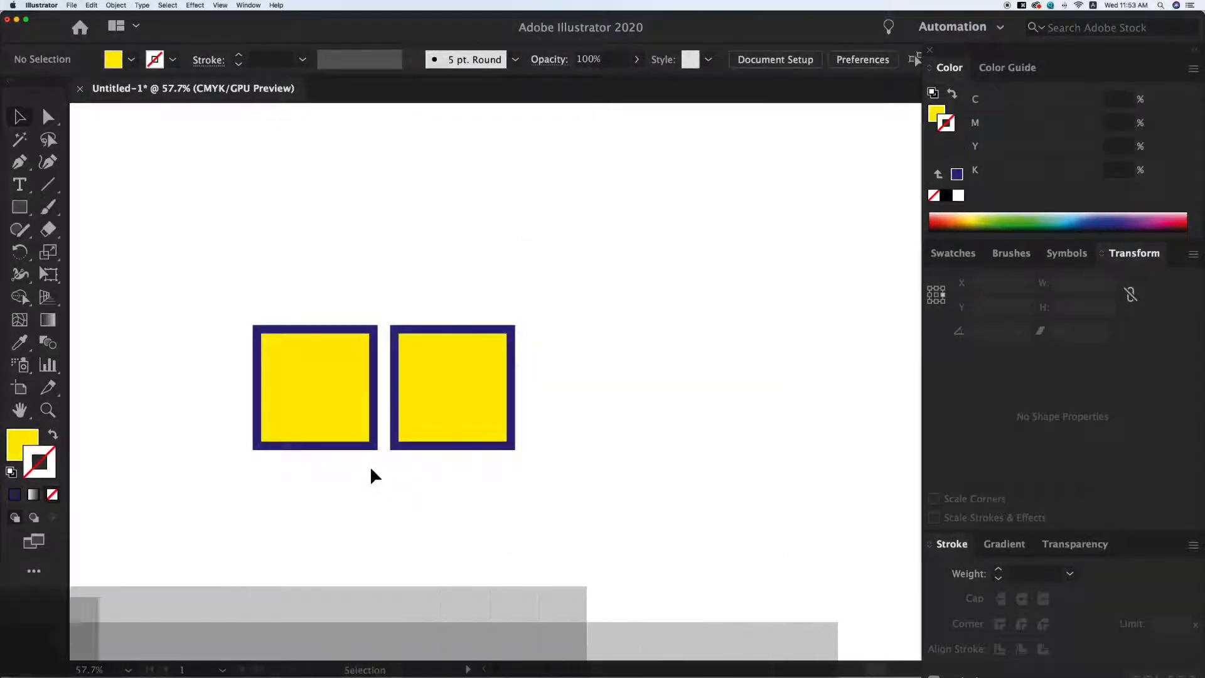
Step: Compare the fill and stroke attributes of the original square with those of the expanded copy
{"action": "left_click", "coordinate": [307, 354]}
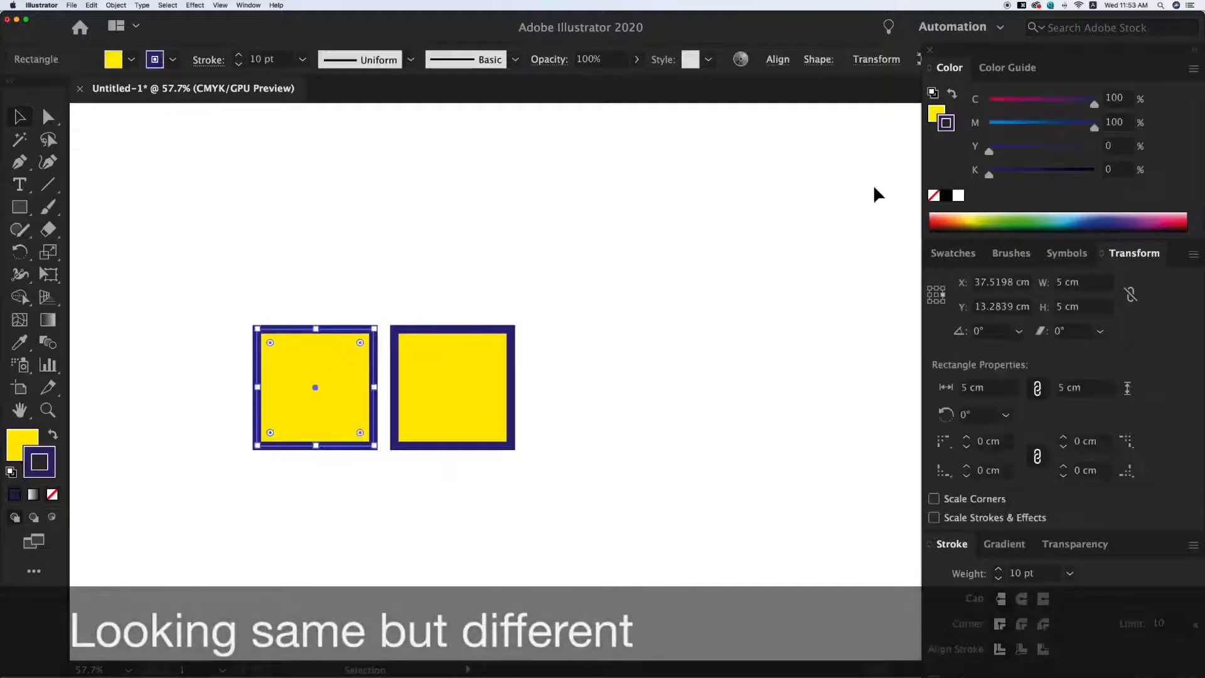
{"action": "left_click", "coordinate": [442, 363]}
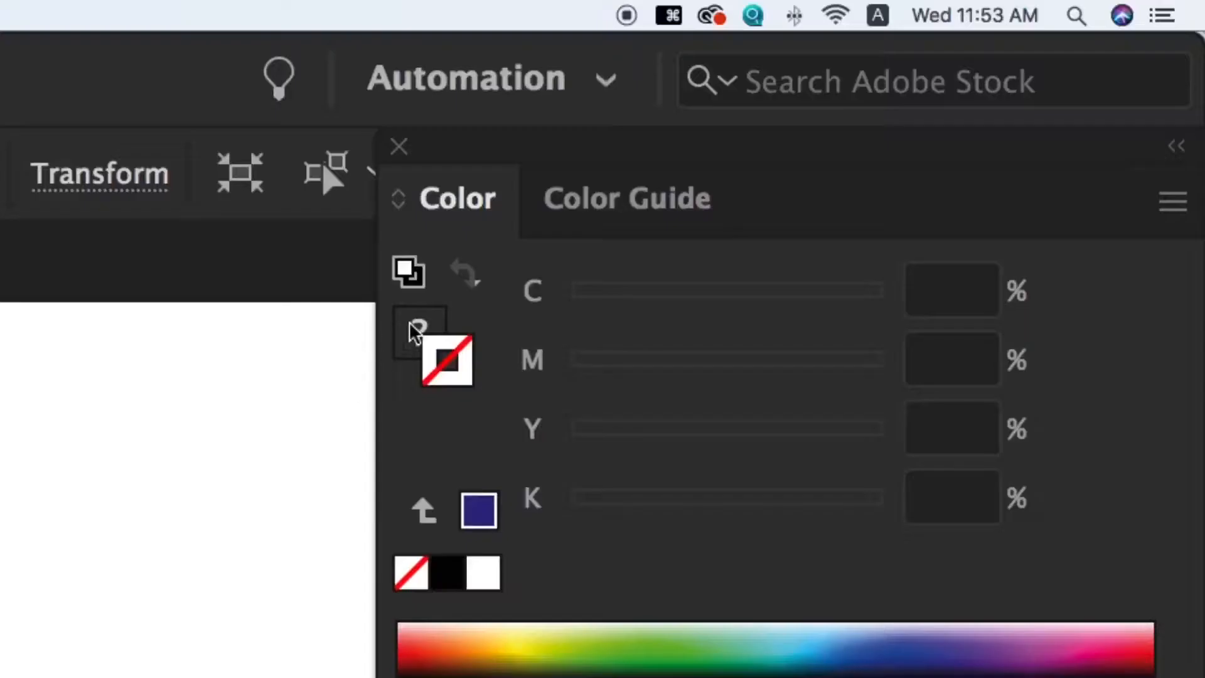
{"action": "left_click", "coordinate": [417, 328]}
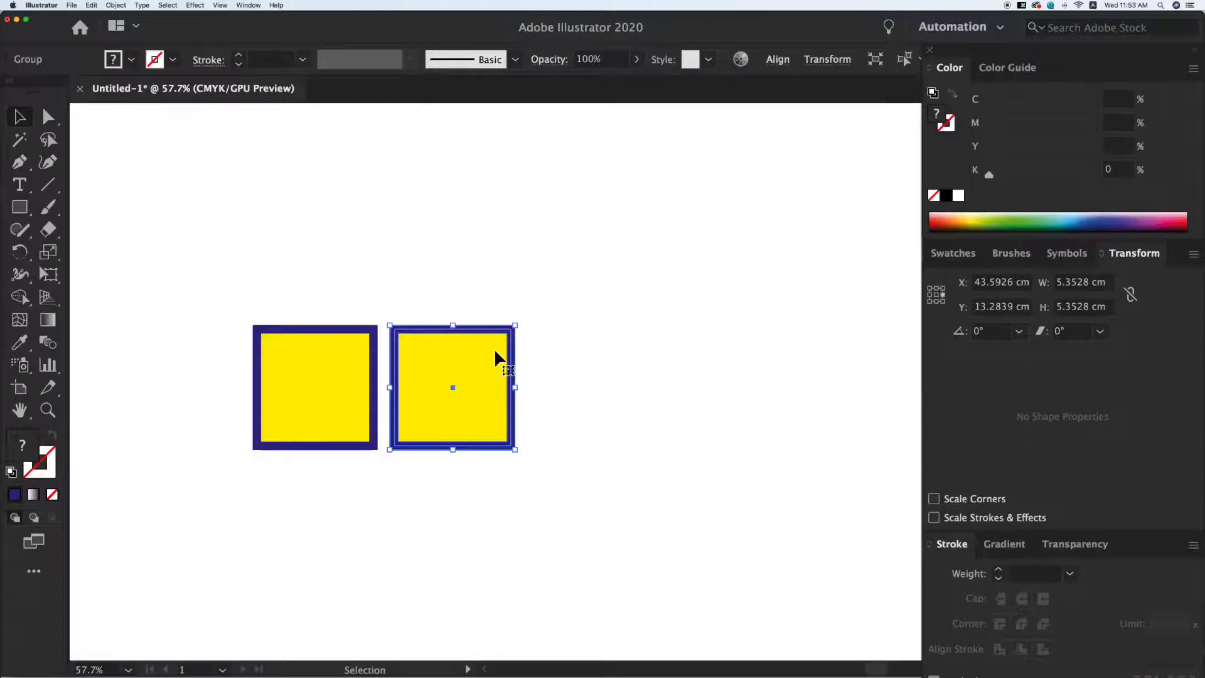
Step: Ungroup the expanded square into its separate fill and border shapes
{"action": "left_click", "coordinate": [536, 348]}
{"action": "left_click", "coordinate": [497, 349]}
{"action": "right_click", "coordinate": [503, 352]}
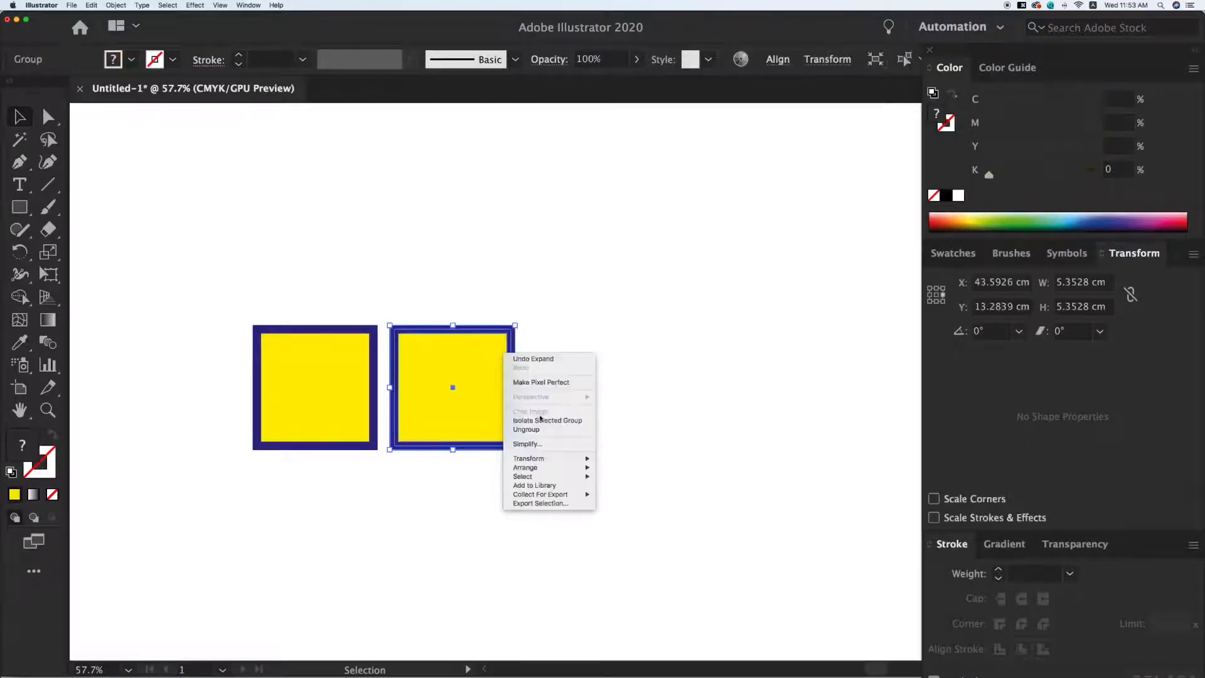
{"action": "left_click", "coordinate": [543, 431]}
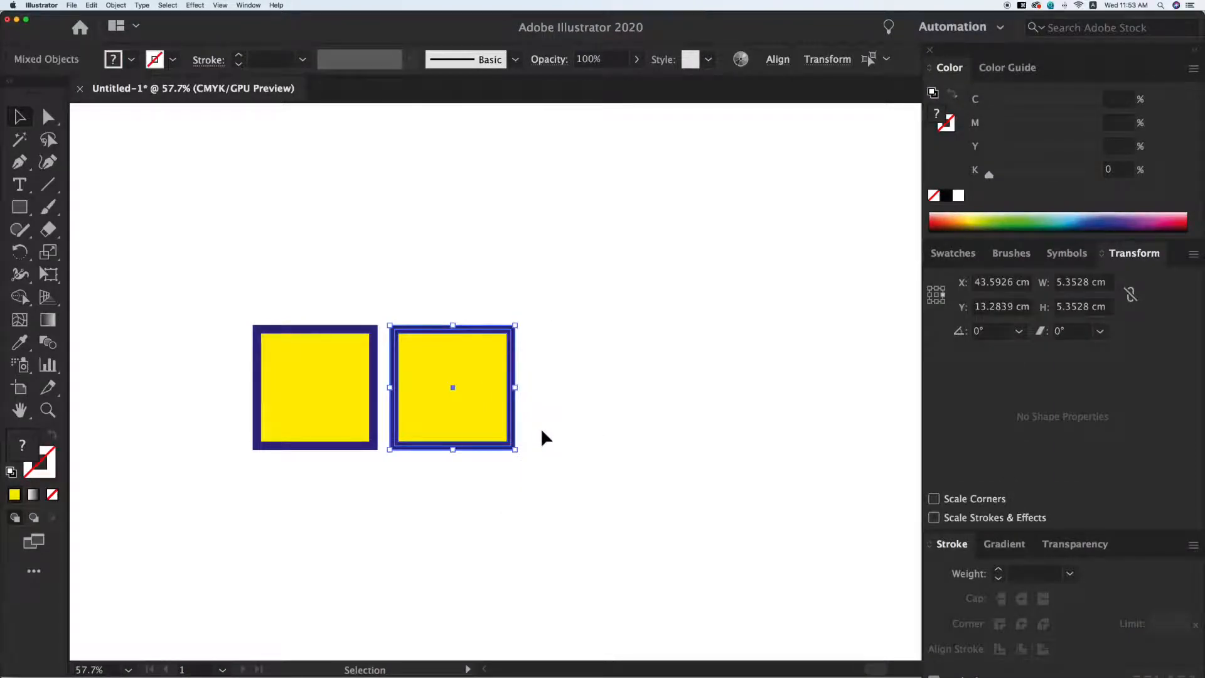
{"action": "left_click", "coordinate": [540, 429]}
Step: Examine the fill and stroke of the ungrouped inner square, its border shape and the original square
{"action": "left_click", "coordinate": [483, 382]}
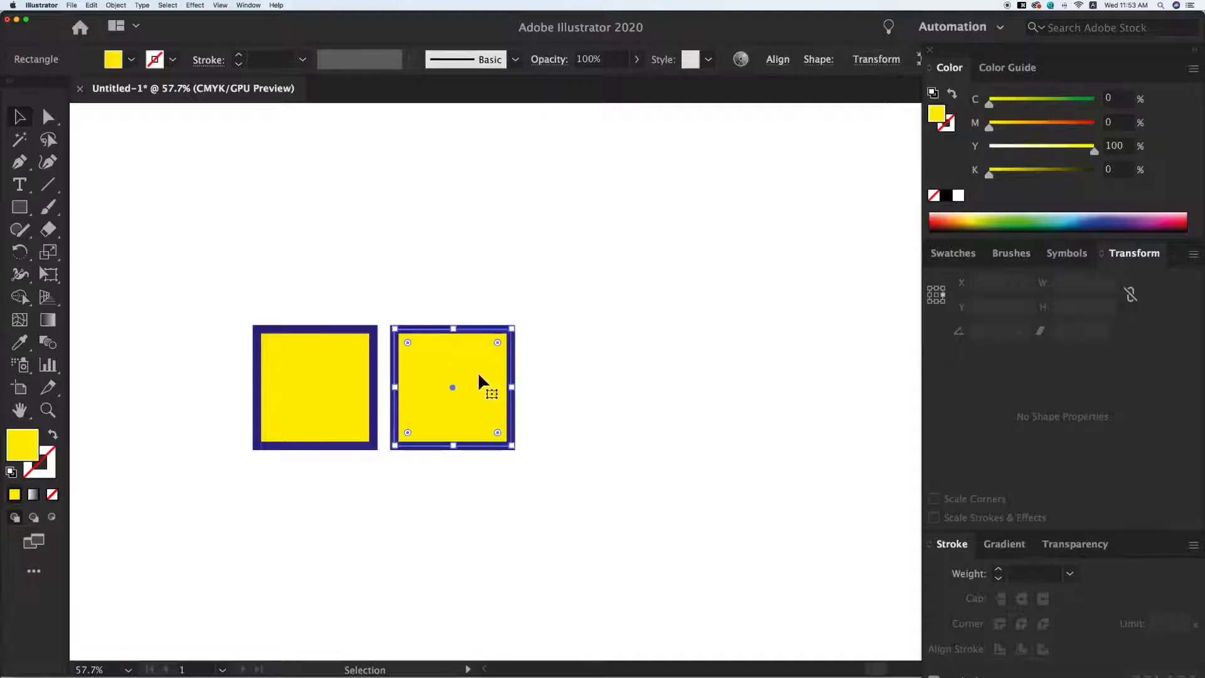
{"action": "left_click", "coordinate": [614, 319]}
{"action": "left_click", "coordinate": [513, 353]}
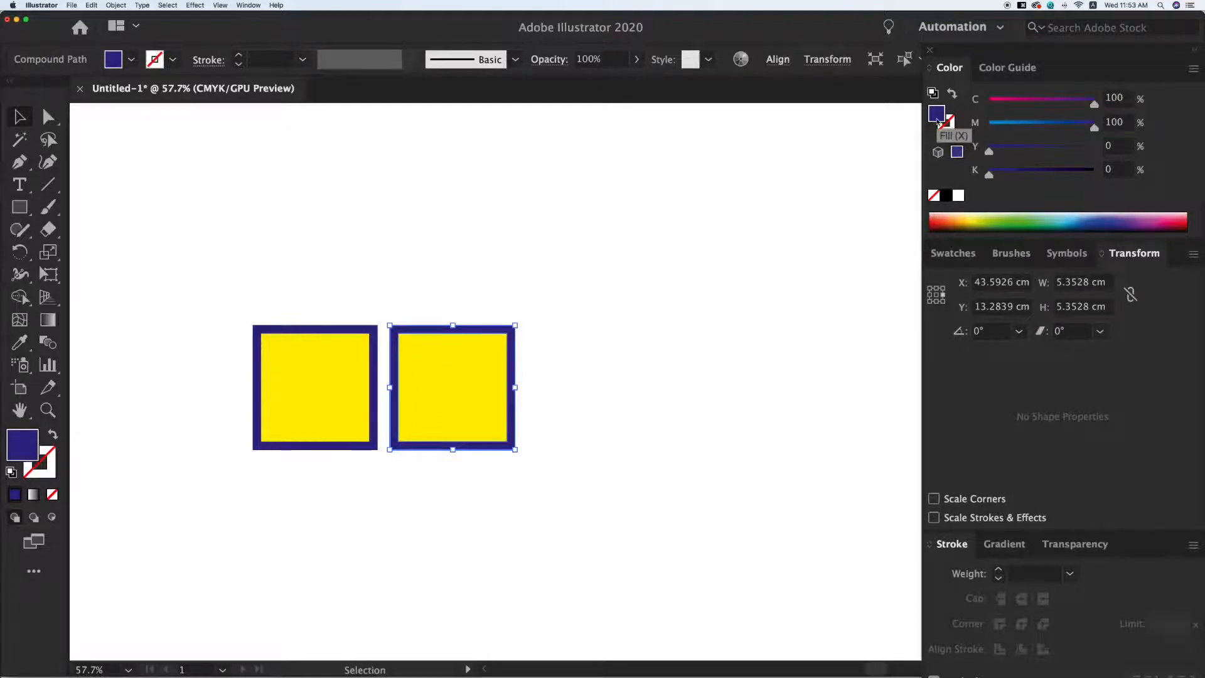
{"action": "left_click", "coordinate": [485, 302]}
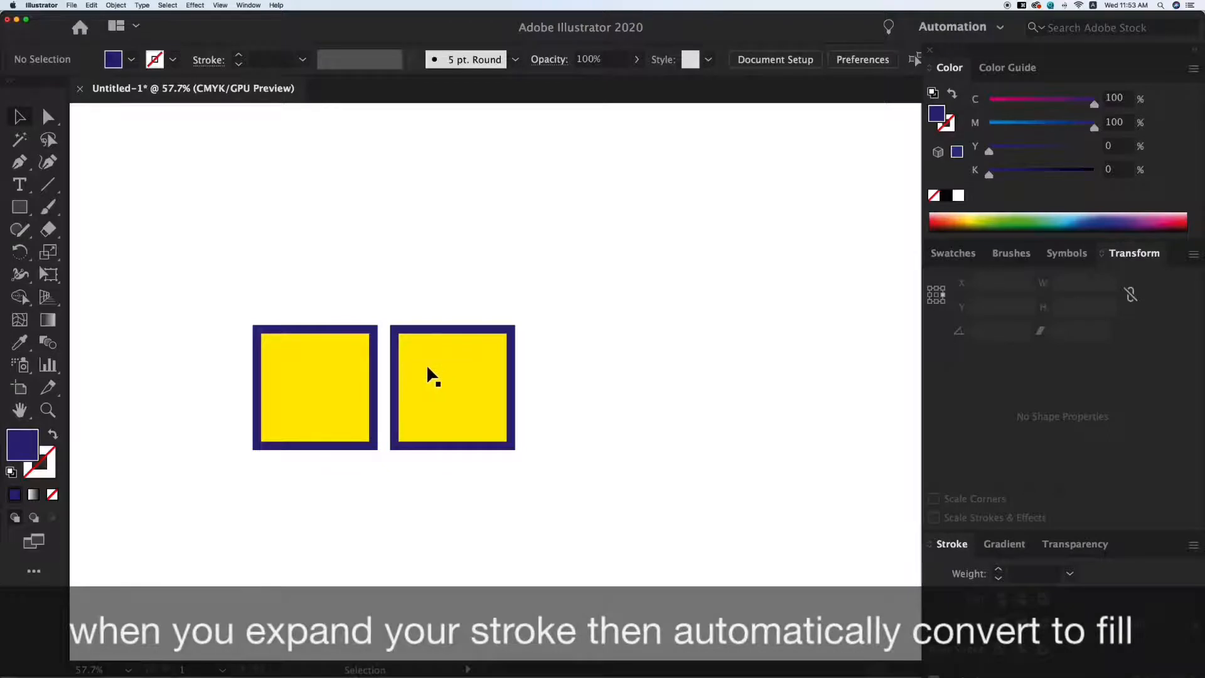
{"action": "left_click", "coordinate": [362, 371]}
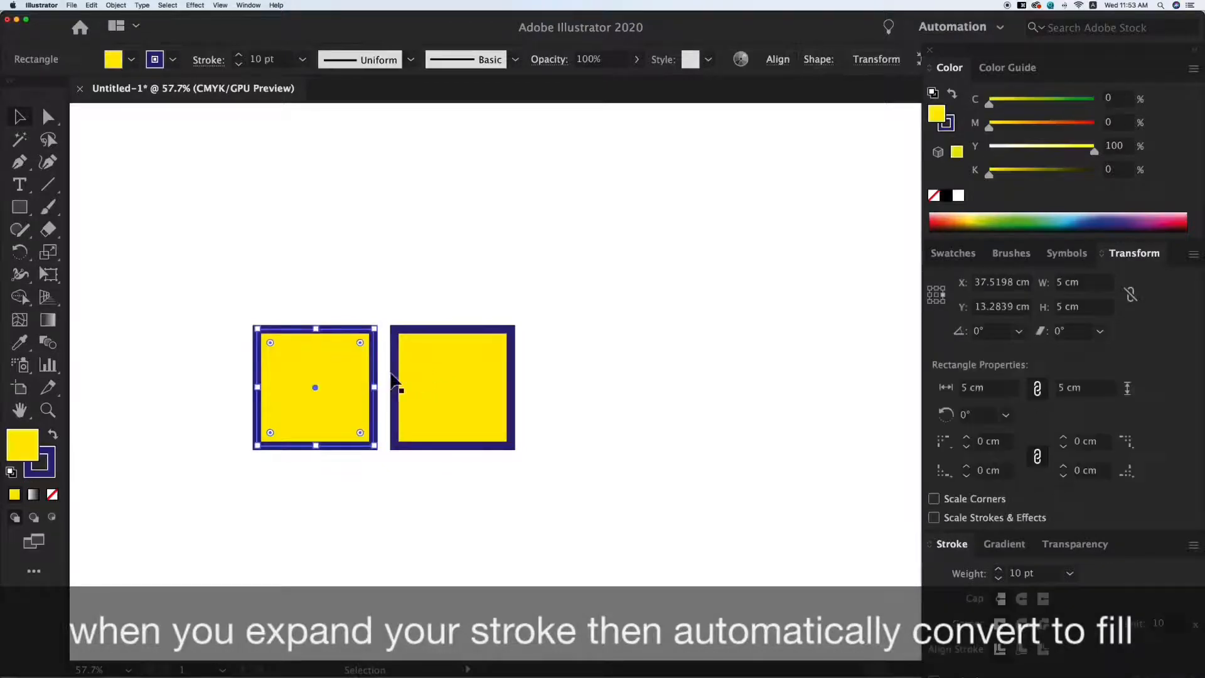
{"action": "left_click", "coordinate": [420, 363]}
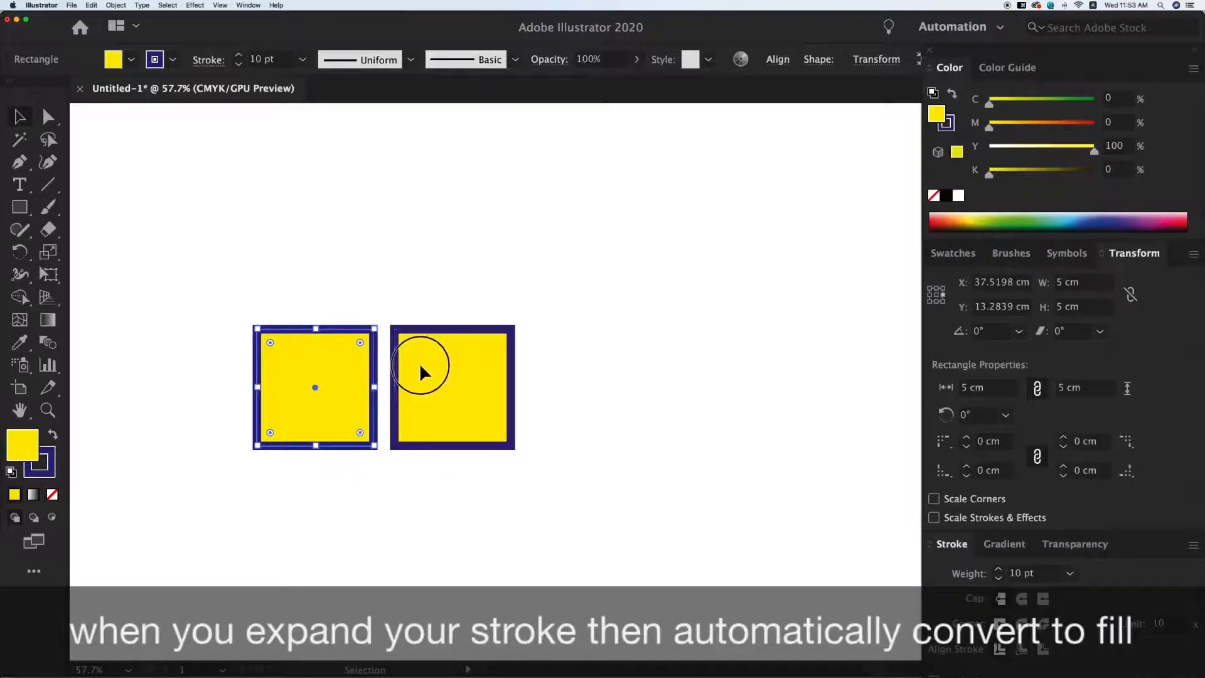
{"action": "left_click", "coordinate": [547, 364]}
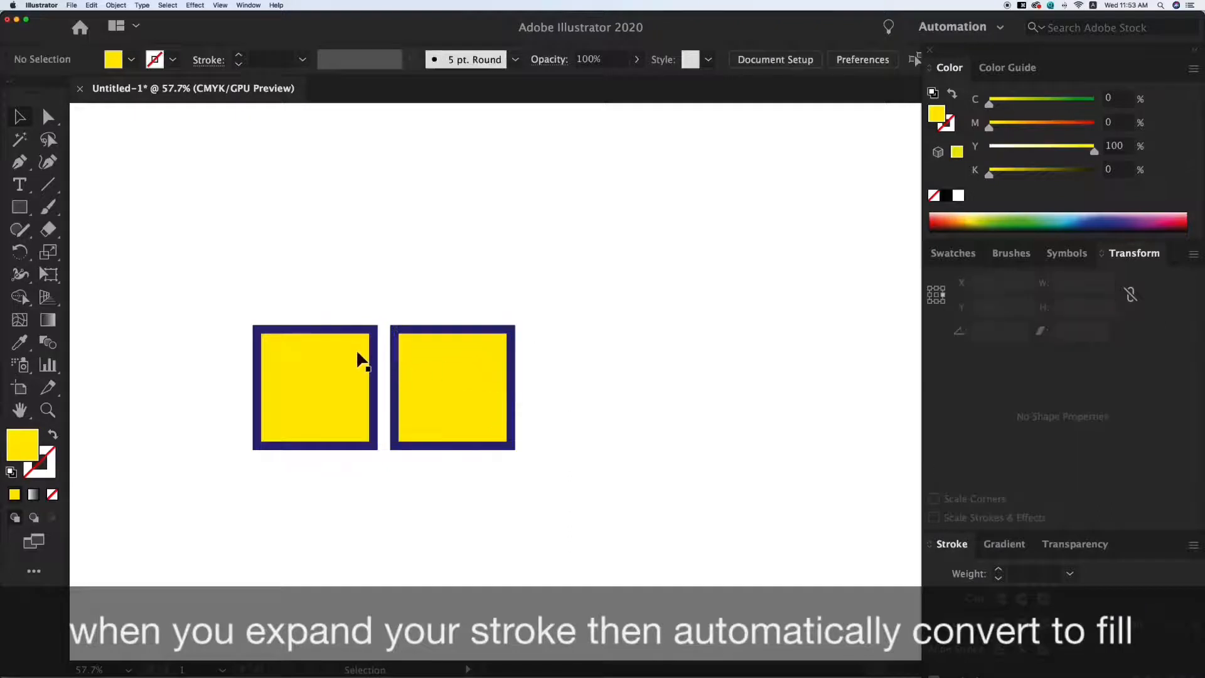
Step: Delete both squares and draw a yellow circle about 6 cm in diameter with the Ellipse tool
{"action": "left_click_drag", "start_coordinate": [347, 319], "coordinate": [429, 364]}
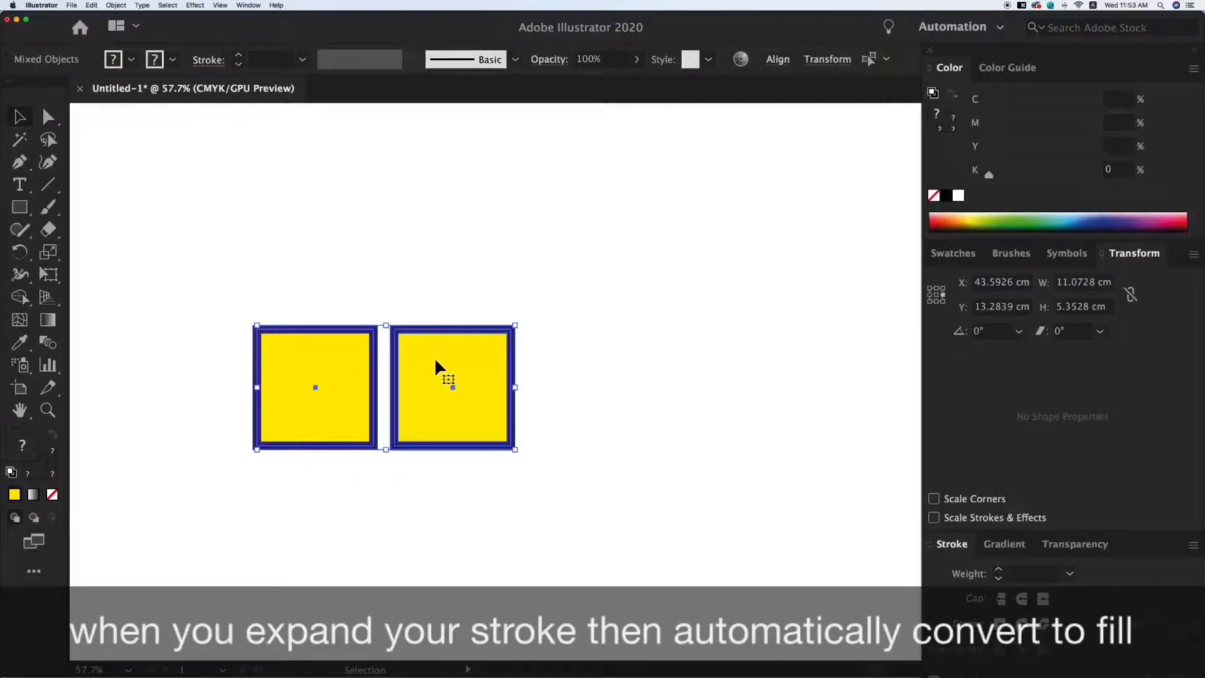
{"action": "key", "text": "BackSpace"}
{"action": "left_click", "coordinate": [19, 207]}
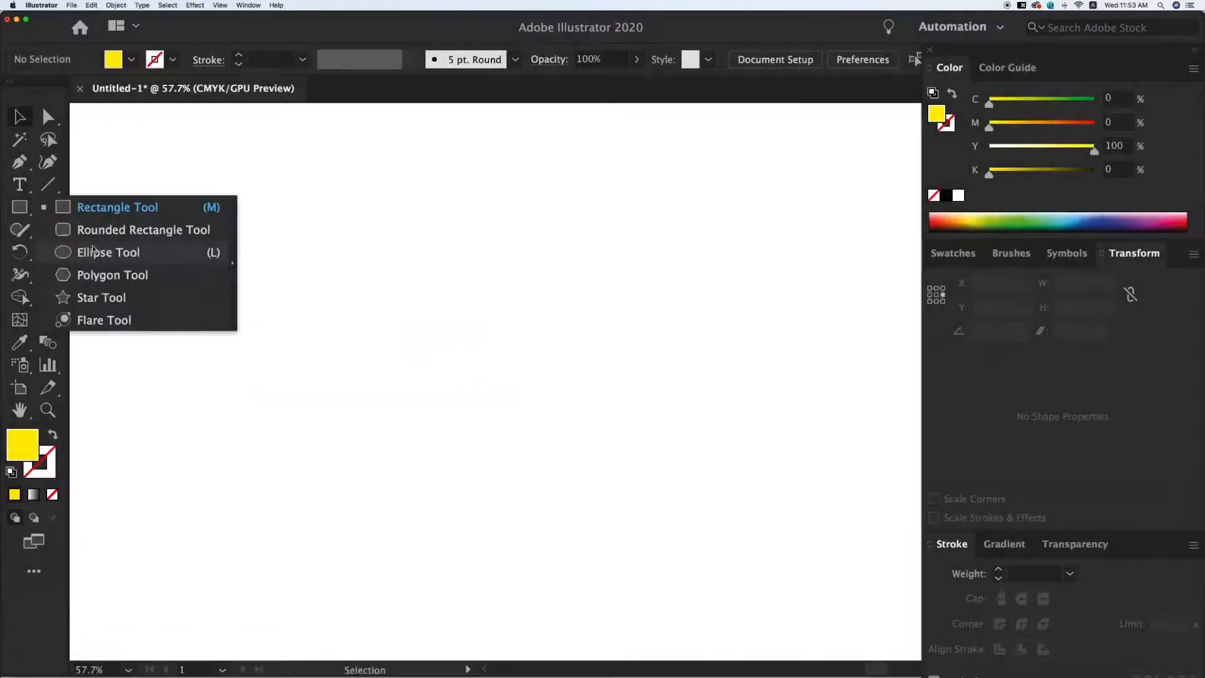
{"action": "left_click", "coordinate": [103, 252]}
{"action": "left_click_drag", "start_coordinate": [226, 281], "coordinate": [367, 422]}
{"action": "key", "text": "v"}
{"action": "key", "text": "v"}
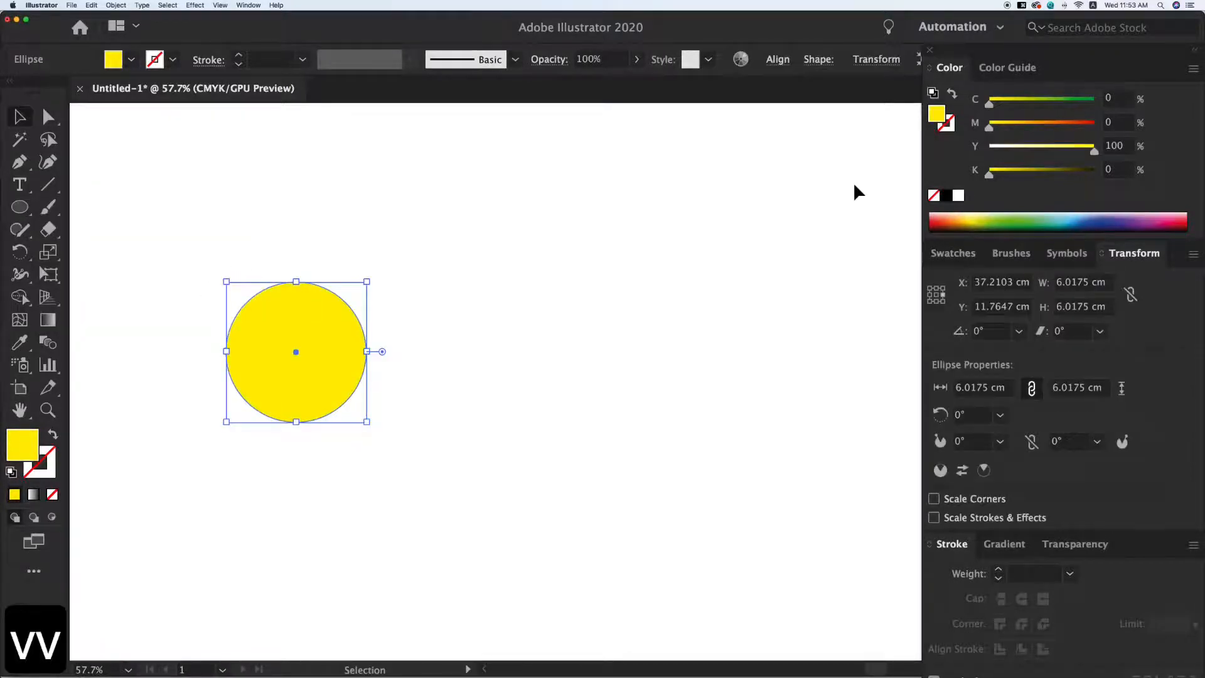
Step: Give the circle a black stroke with a weight of 3 pt
{"action": "left_click", "coordinate": [951, 130]}
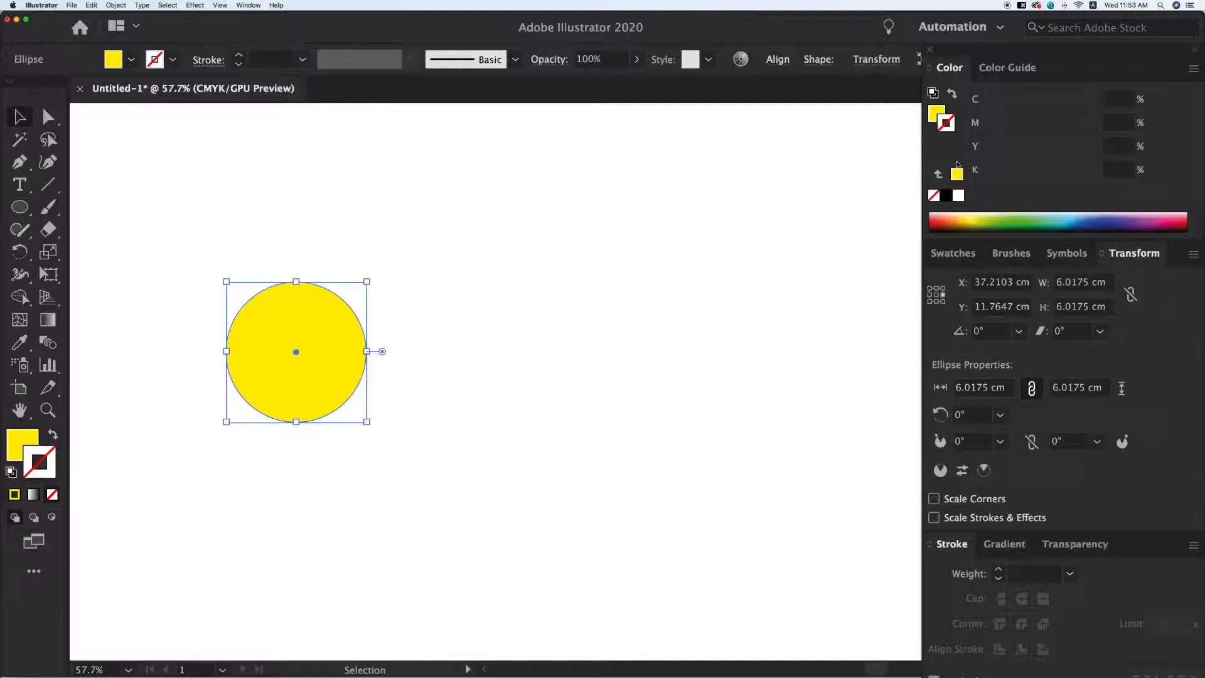
{"action": "left_click", "coordinate": [946, 196]}
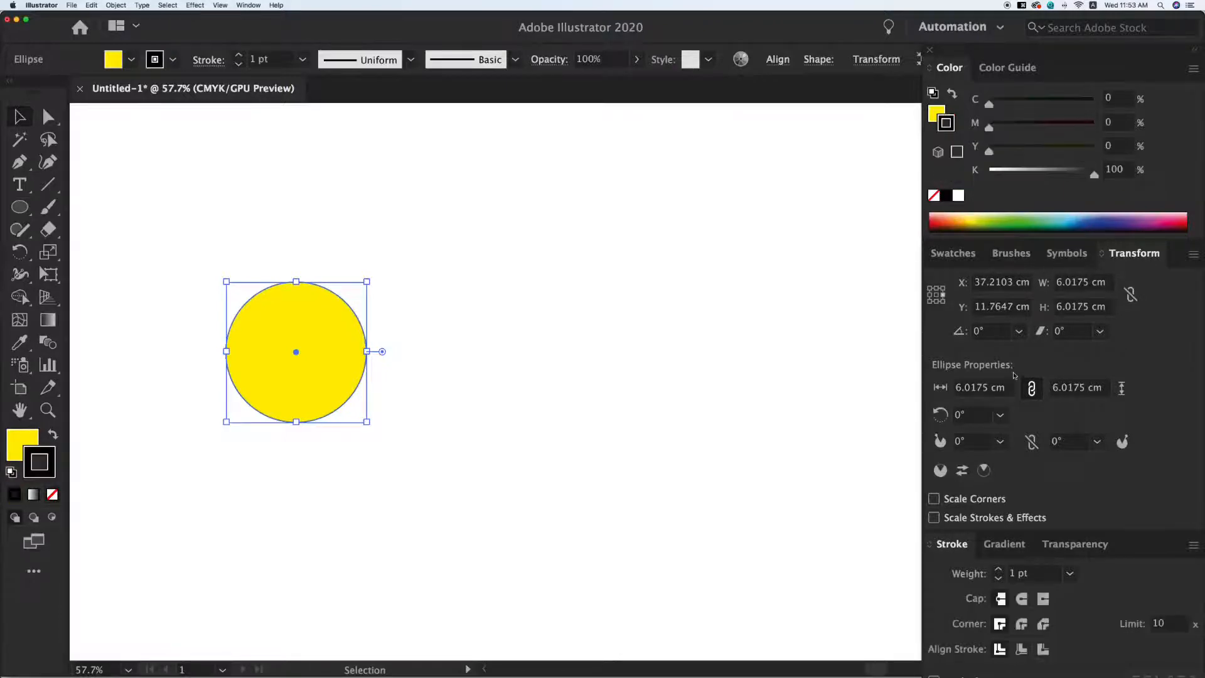
{"action": "left_click", "coordinate": [1069, 572]}
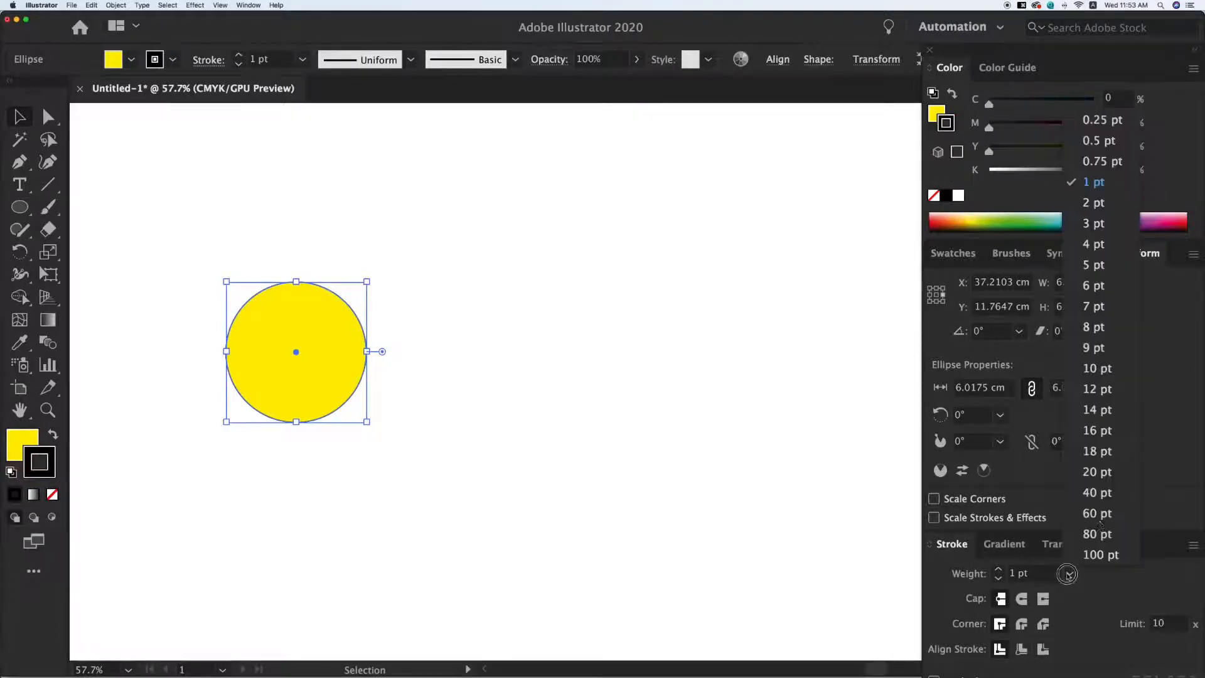
{"action": "left_click", "coordinate": [1104, 231]}
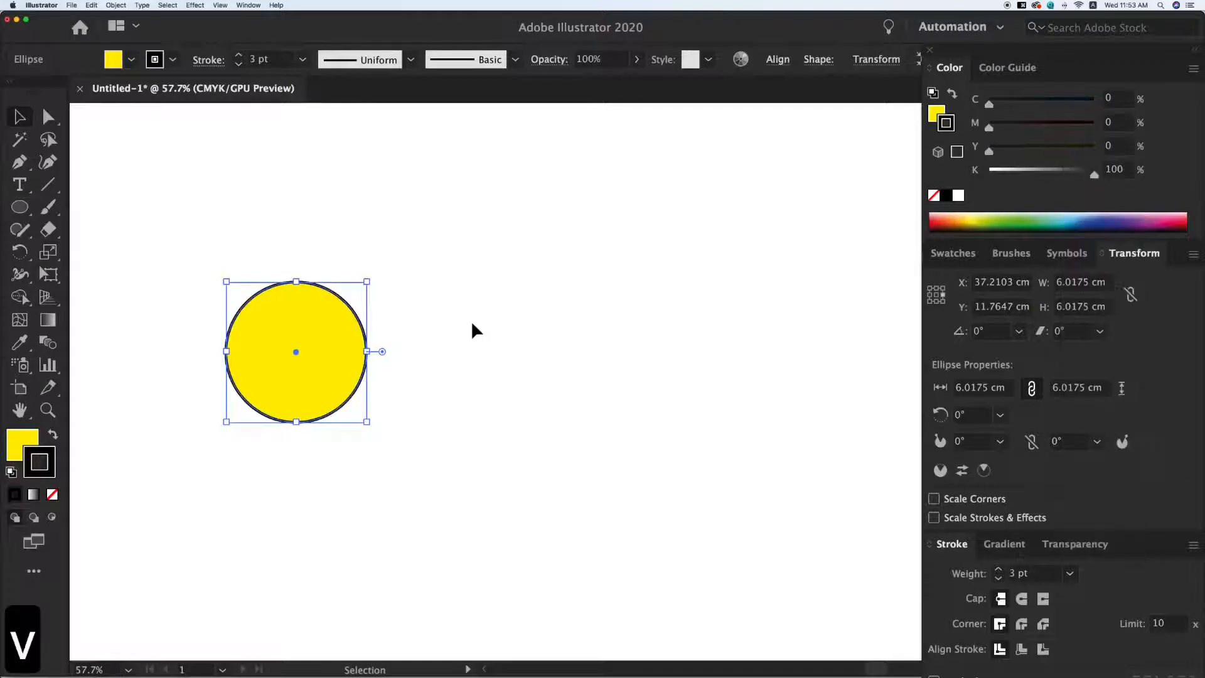
{"action": "left_click", "coordinate": [450, 323]}
Step: Reposition the circle slightly and scale it up proportionally to about 9 cm in diameter
{"action": "left_click_drag", "start_coordinate": [332, 333], "coordinate": [352, 321]}
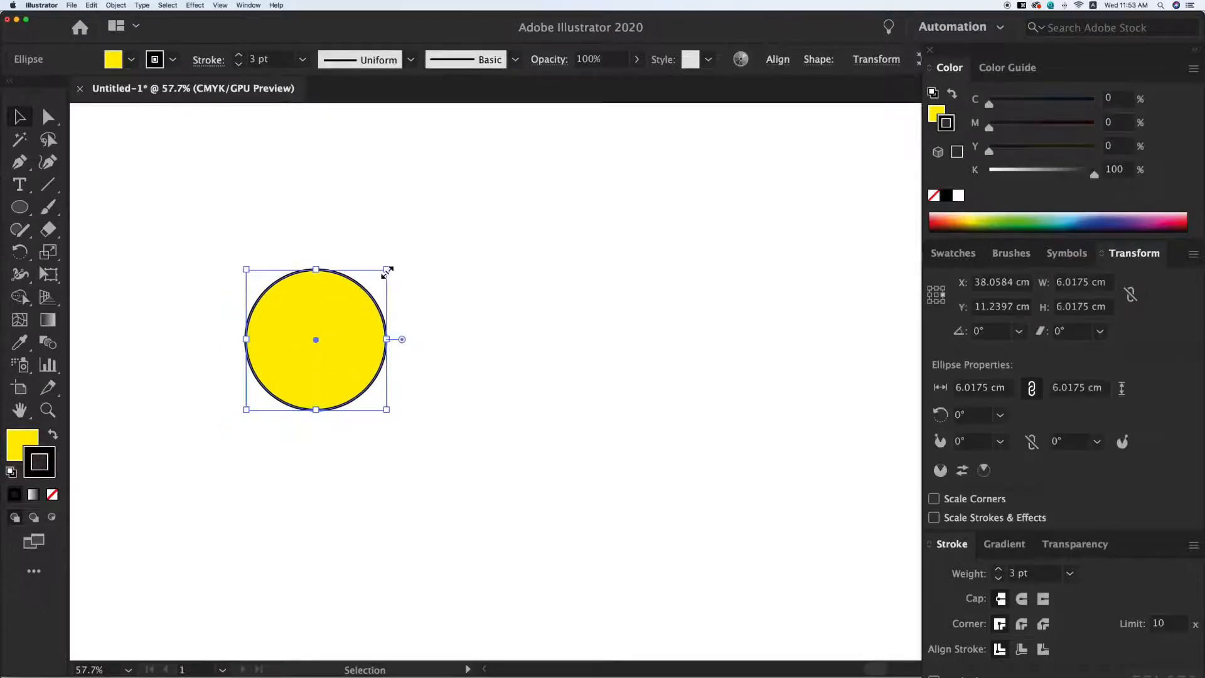
{"action": "left_click_drag", "start_coordinate": [388, 271], "coordinate": [479, 366]}
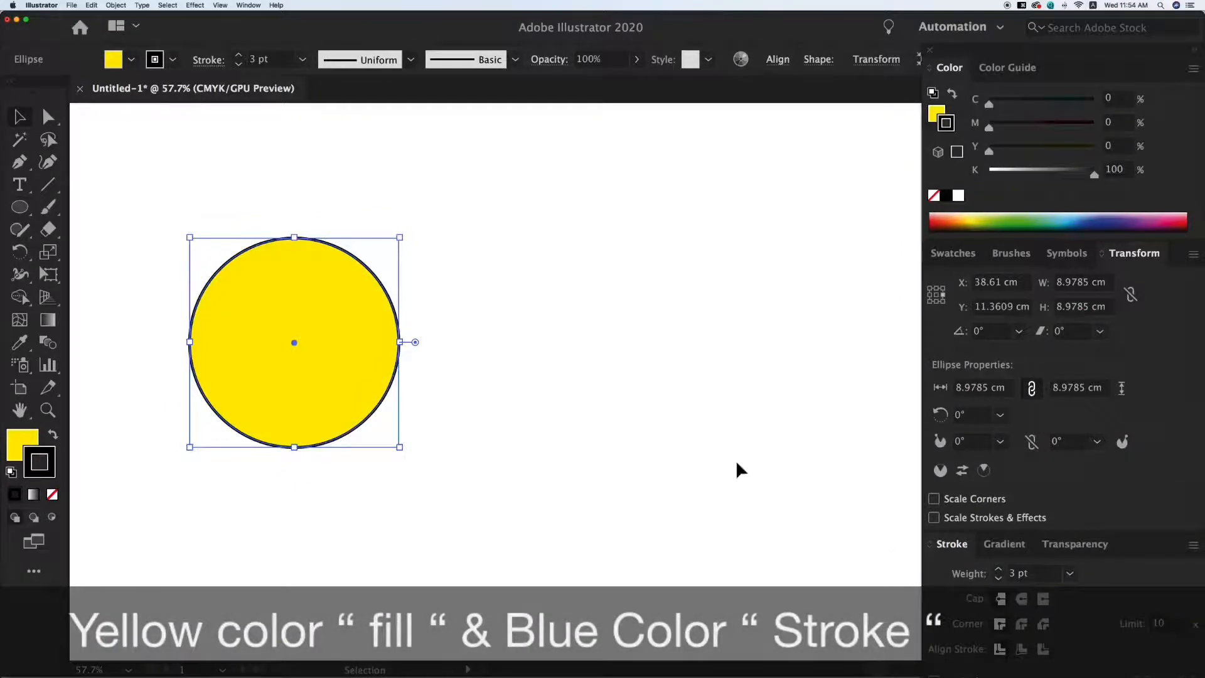
{"action": "left_click", "coordinate": [453, 332]}
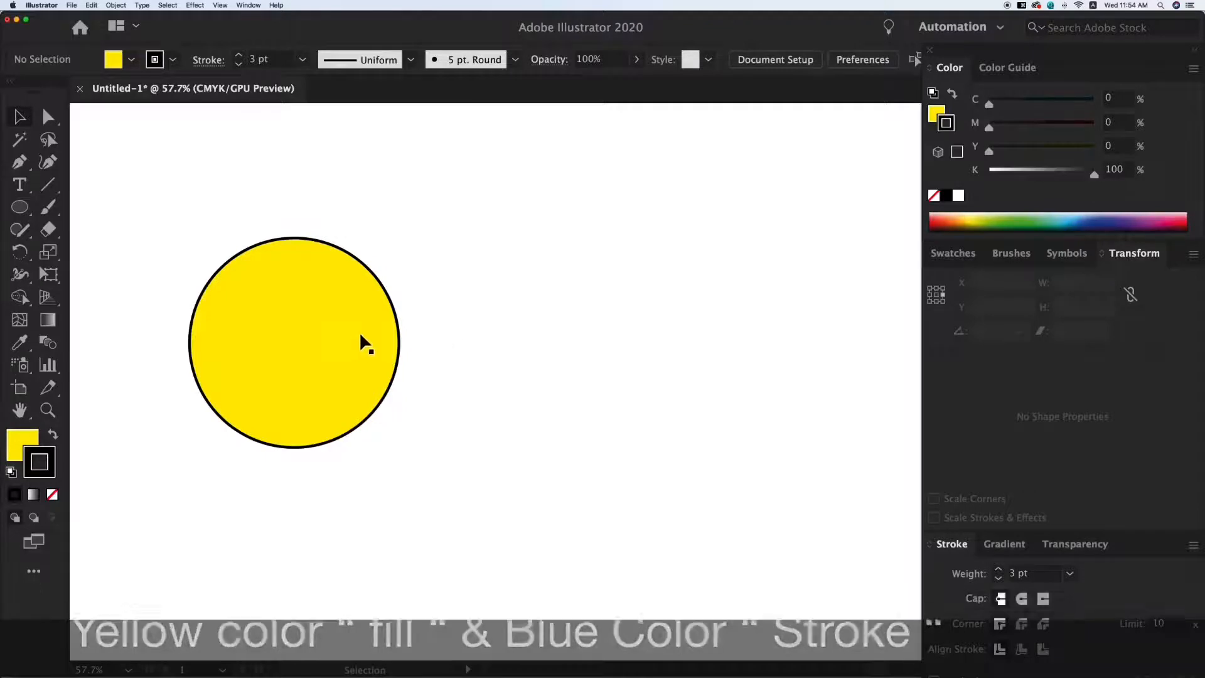
Step: Duplicate the circle to its right and scale the copy down around its center to about 2.75 cm
{"action": "left_click_drag", "start_coordinate": [313, 337], "coordinate": [562, 347]}
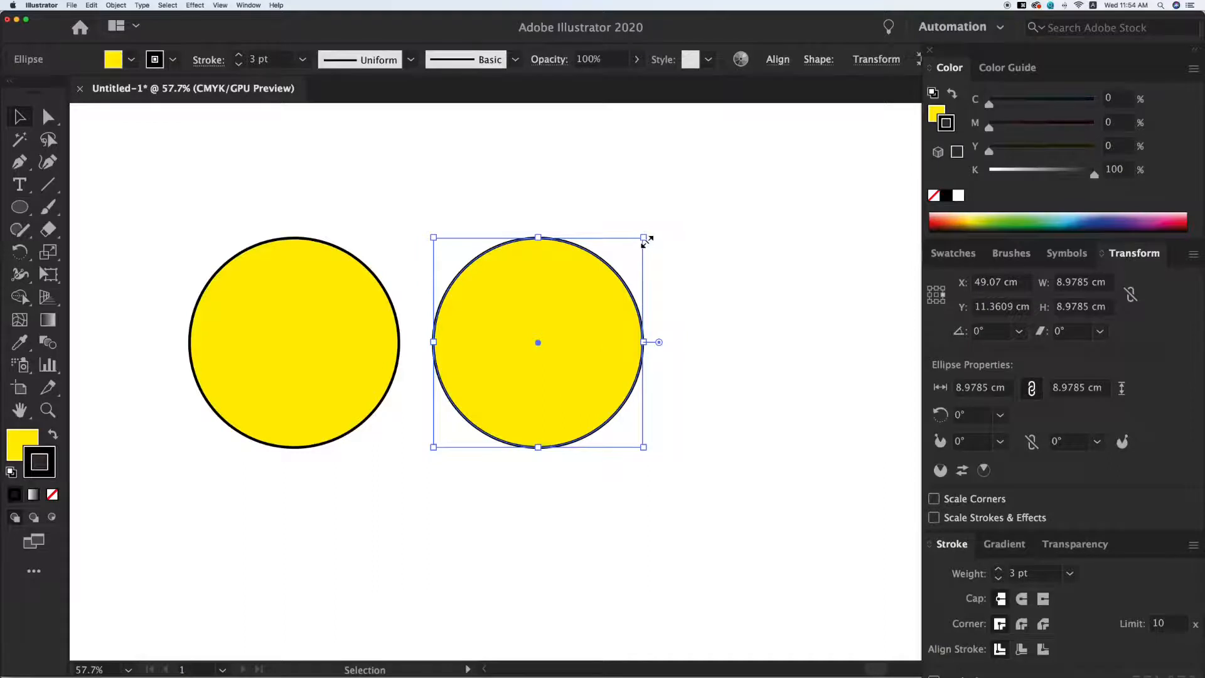
{"action": "left_click_drag", "start_coordinate": [644, 239], "coordinate": [571, 281]}
{"action": "key", "text": "v"}
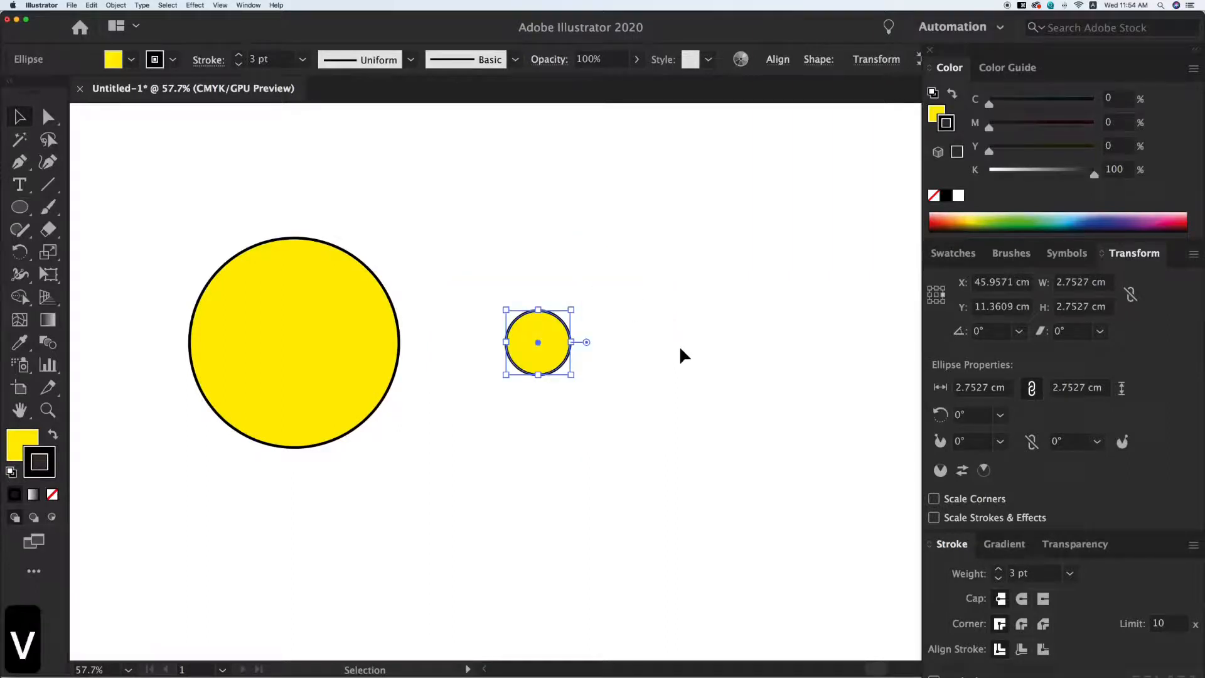
{"action": "left_click", "coordinate": [647, 379]}
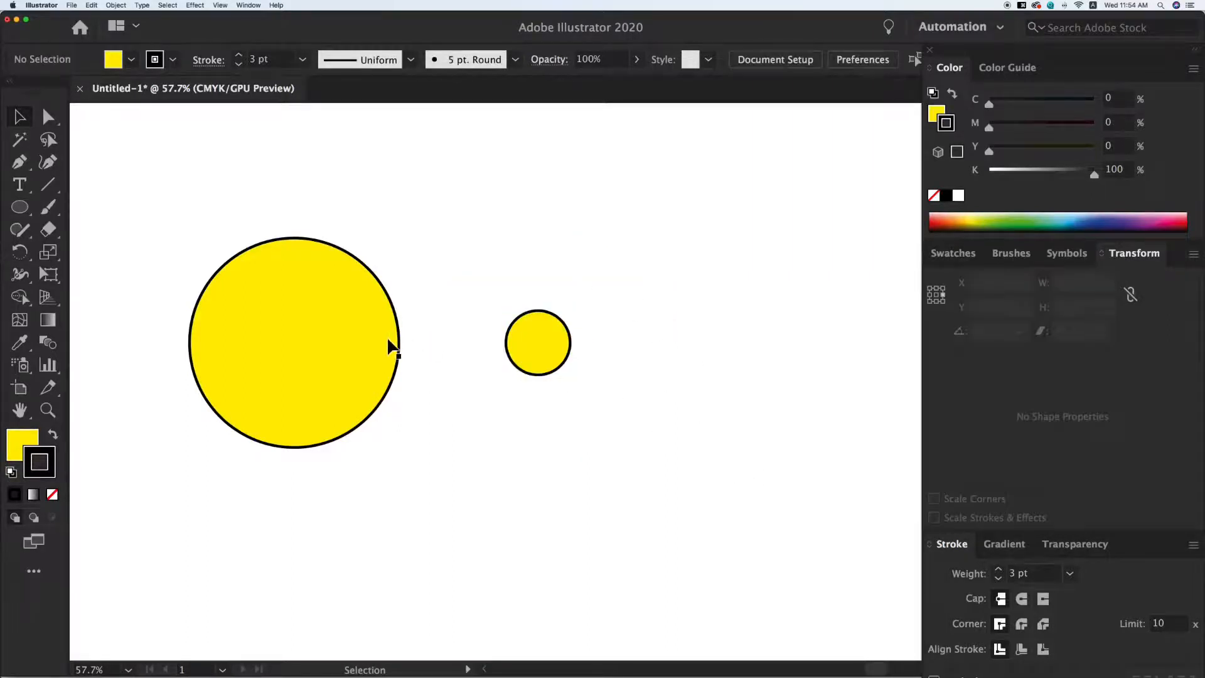
Step: Move the large yellow circle horizontally so it sits close beside the small one
{"action": "left_click_drag", "start_coordinate": [389, 347], "coordinate": [484, 346]}
{"action": "left_click", "coordinate": [530, 376]}
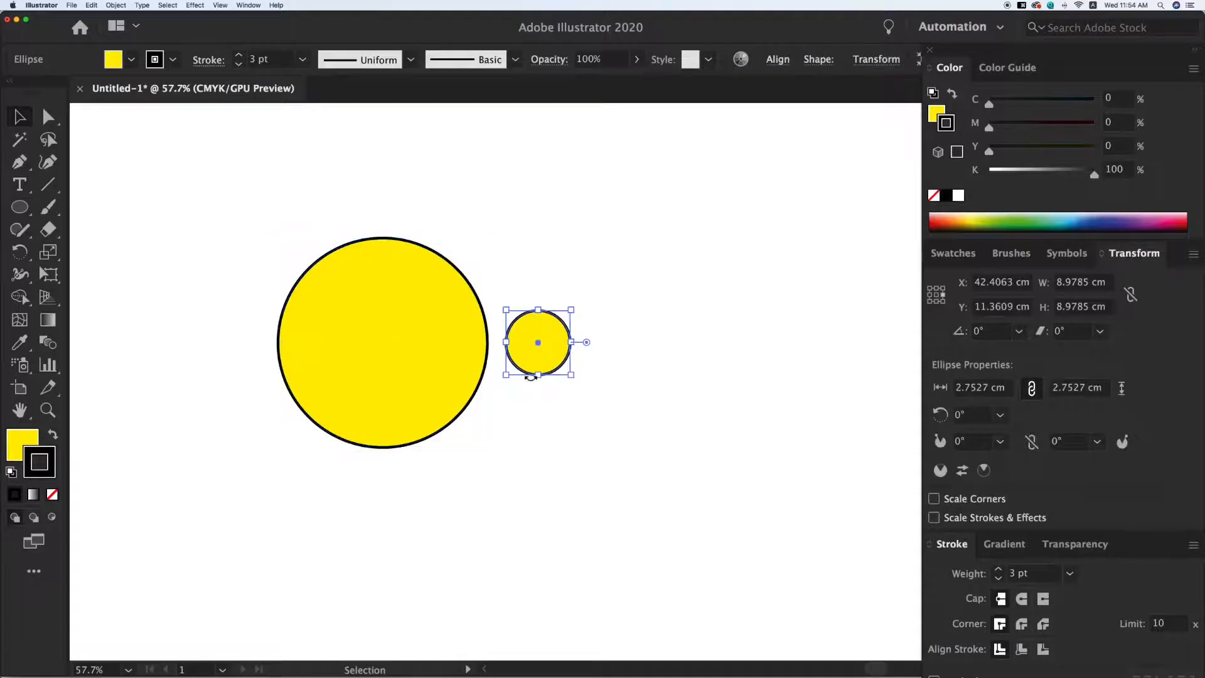
{"action": "left_click", "coordinate": [379, 326]}
{"action": "left_click", "coordinate": [502, 293]}
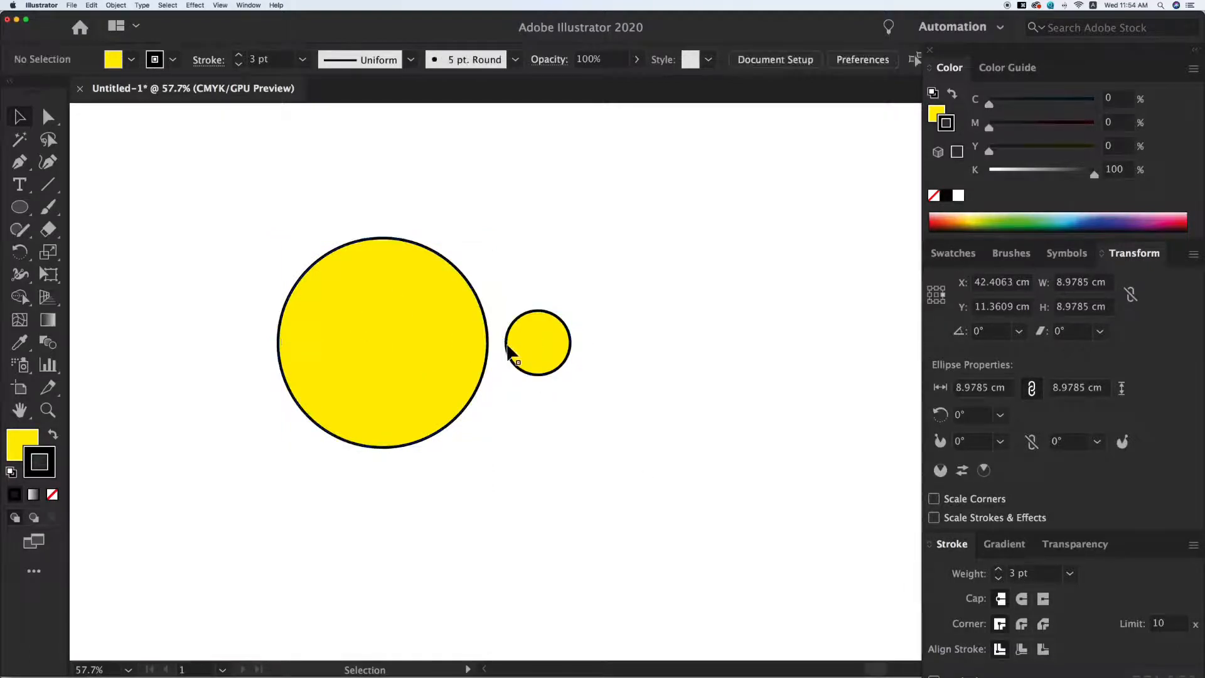
{"action": "left_click", "coordinate": [460, 358]}
{"action": "key", "text": "z"}
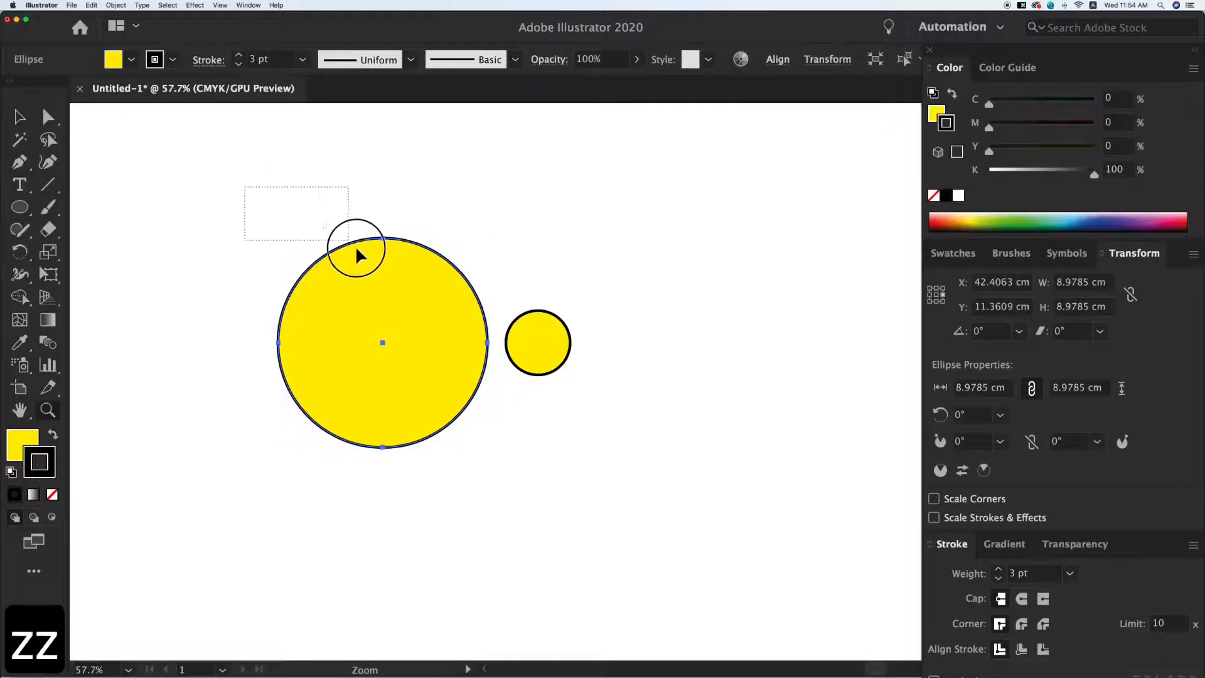
{"action": "key", "text": "super+0"}
{"action": "key", "text": "v"}
{"action": "left_click", "coordinate": [670, 494]}
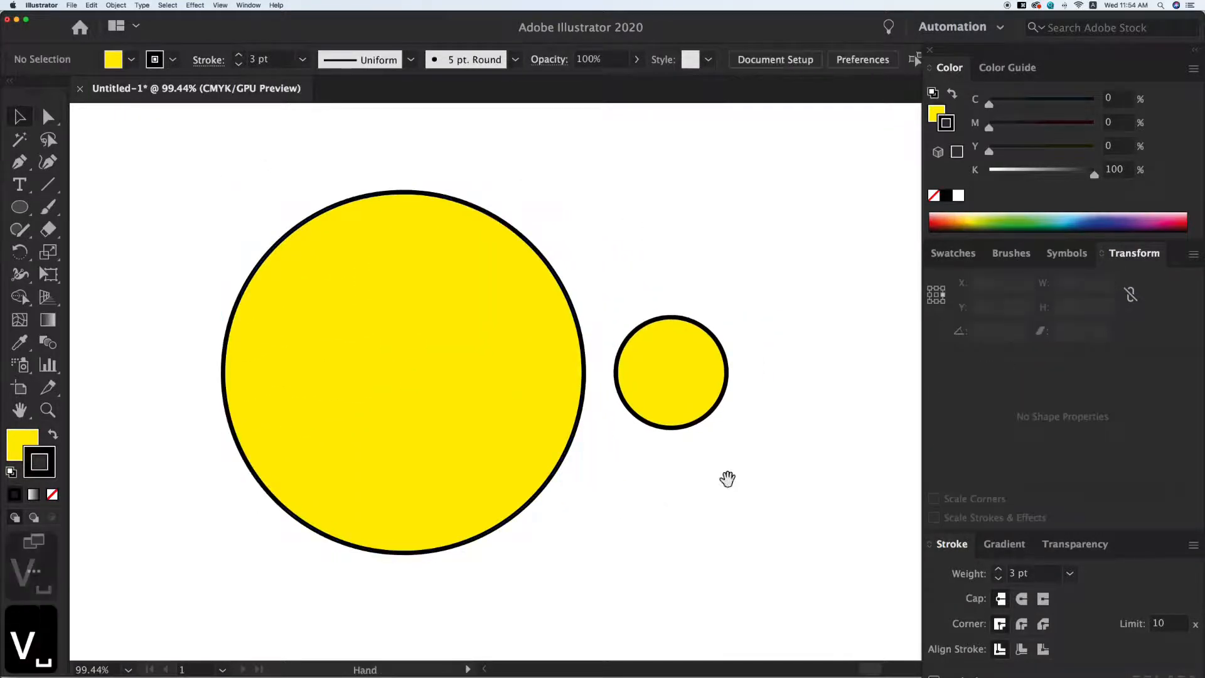
Step: Scale the large circle down proportionally around its center to about 5.69 cm in diameter
{"action": "scroll", "coordinate": [727, 479], "scroll_direction": "right", "scroll_amount": 2}
{"action": "left_click", "coordinate": [526, 260]}
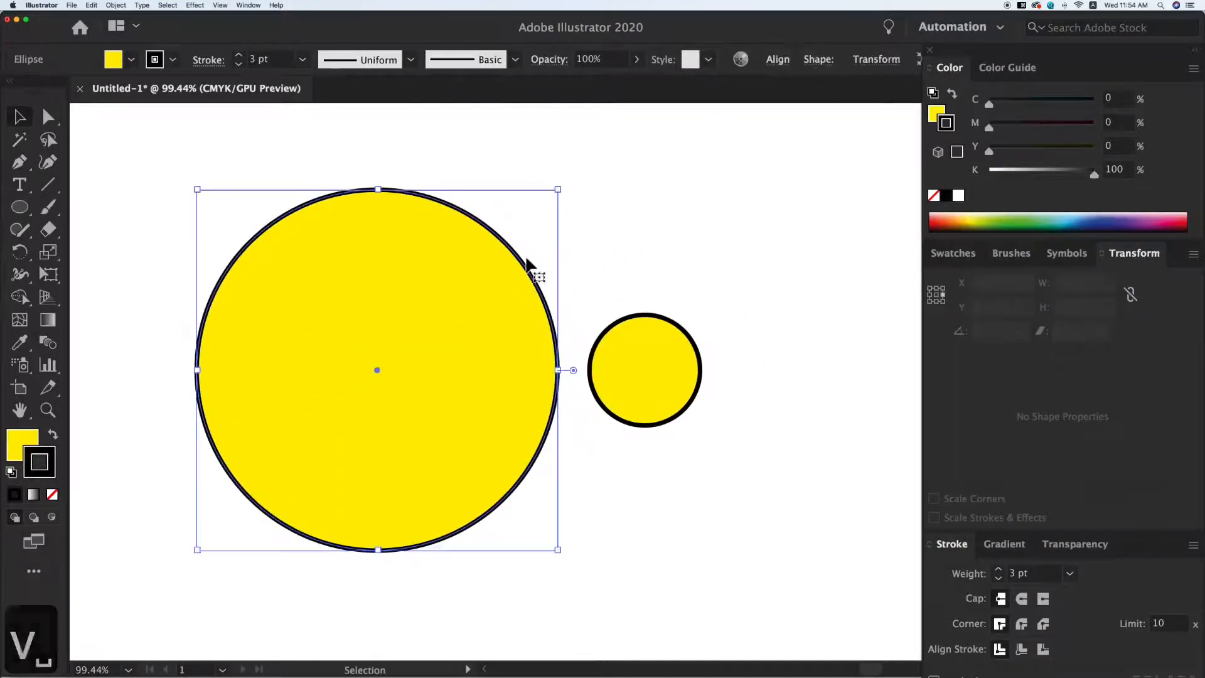
{"action": "left_click_drag", "start_coordinate": [550, 197], "coordinate": [485, 262]}
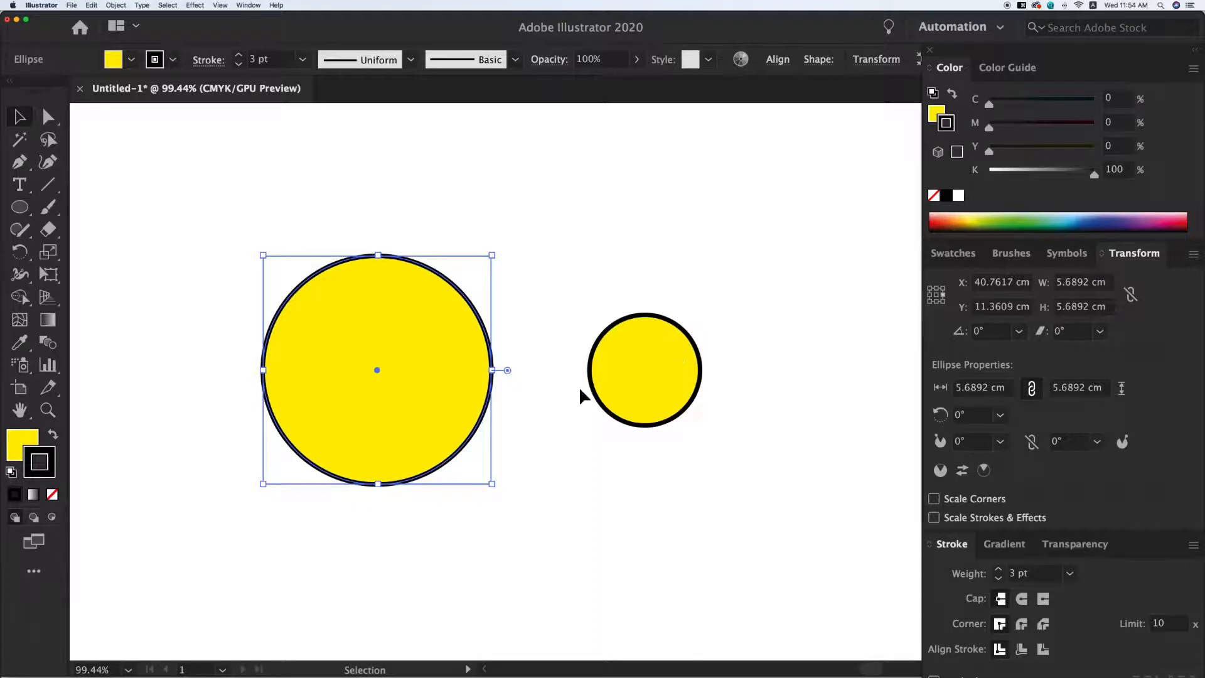
Step: Set the large circle's stroke weight to 8 pt
{"action": "left_click", "coordinate": [1068, 574]}
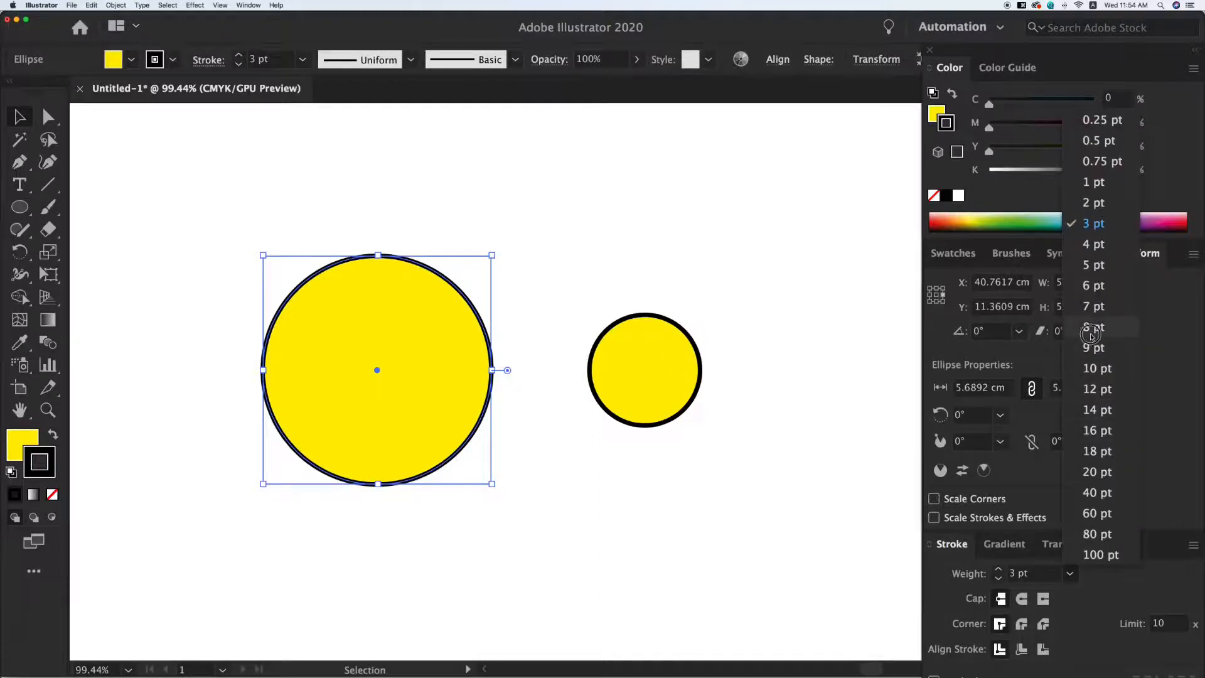
{"action": "left_click", "coordinate": [1095, 326]}
{"action": "left_click", "coordinate": [565, 299]}
Step: Delete the small yellow circle, keeping only the large one with the thick stroke
{"action": "left_click", "coordinate": [653, 418]}
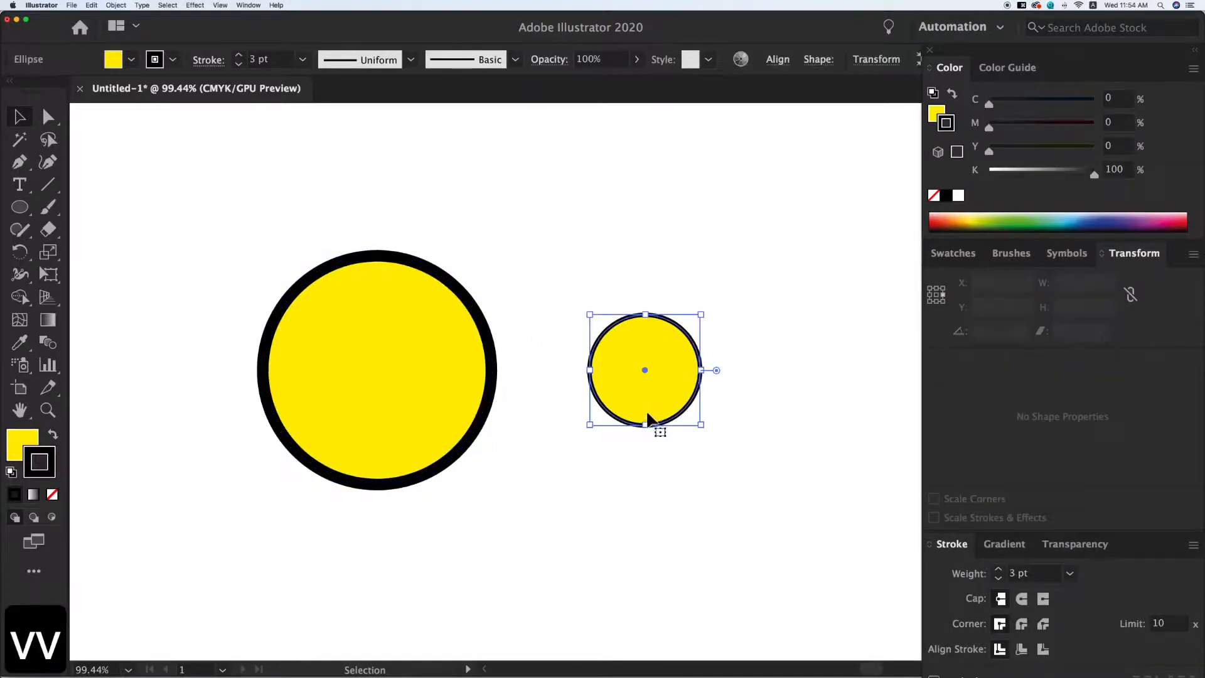
{"action": "key", "text": "Delete"}
{"action": "key", "text": "z"}
{"action": "left_click_drag", "start_coordinate": [242, 198], "coordinate": [788, 602]}
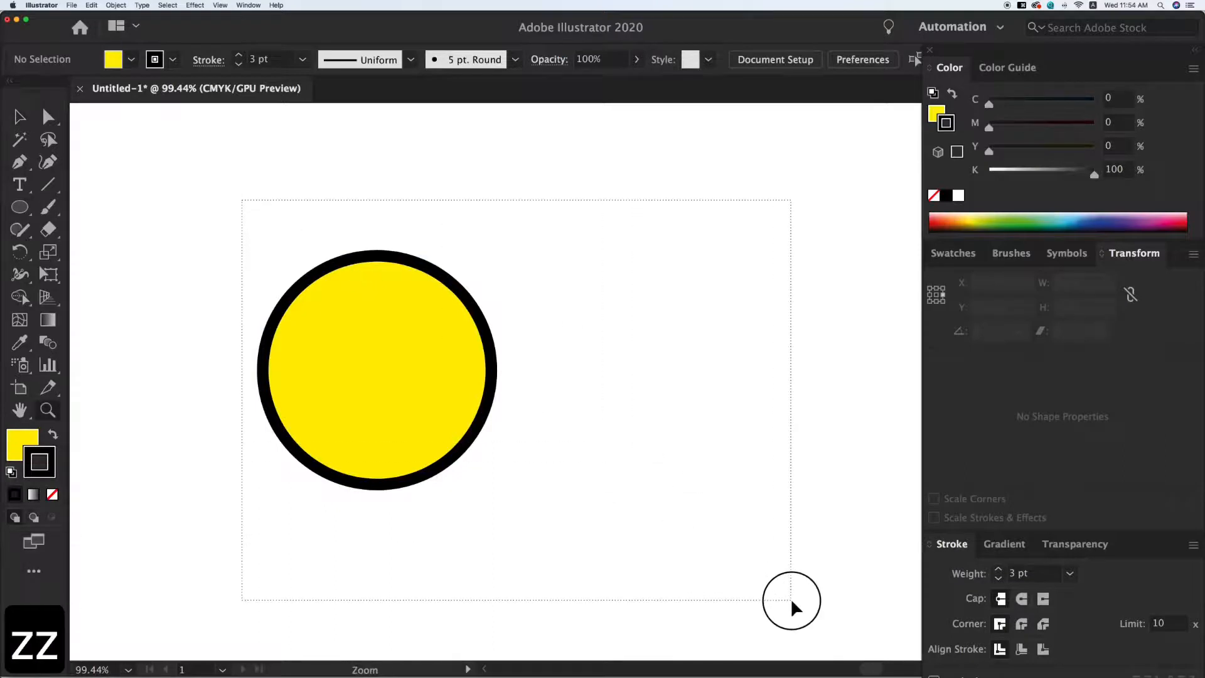
{"action": "key", "text": "v"}
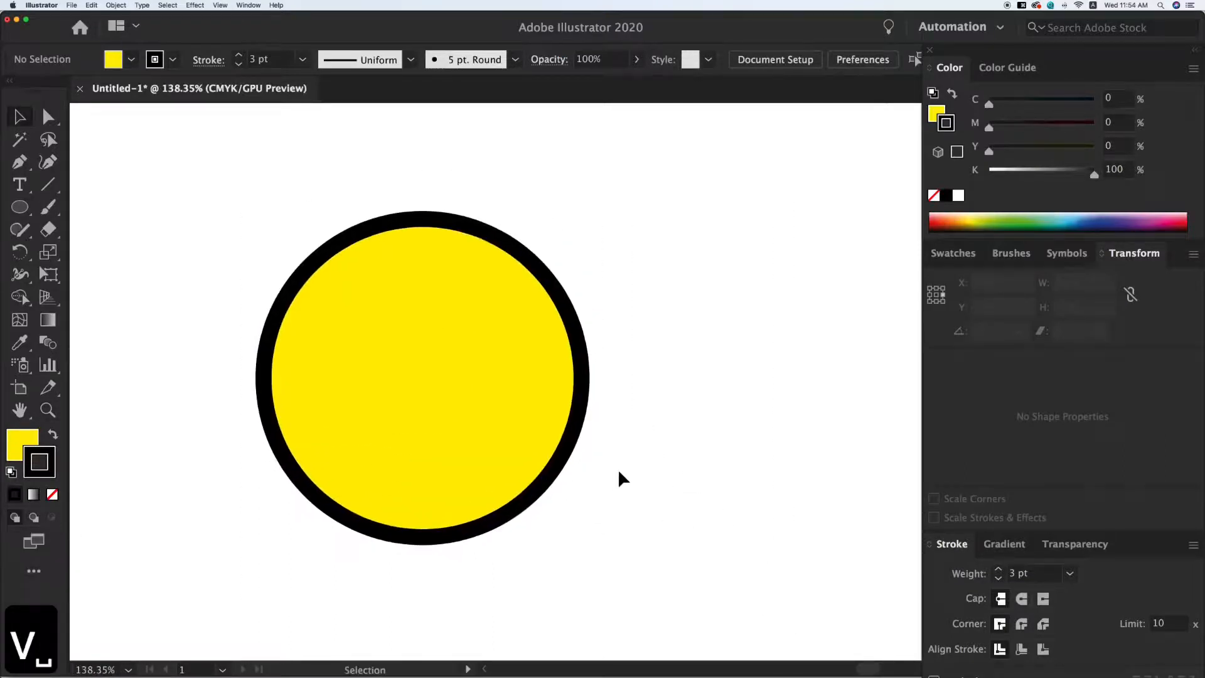
Step: Try the round and miter corner joins on the circle's stroke and settle on the bevel join
{"action": "left_click", "coordinate": [575, 337]}
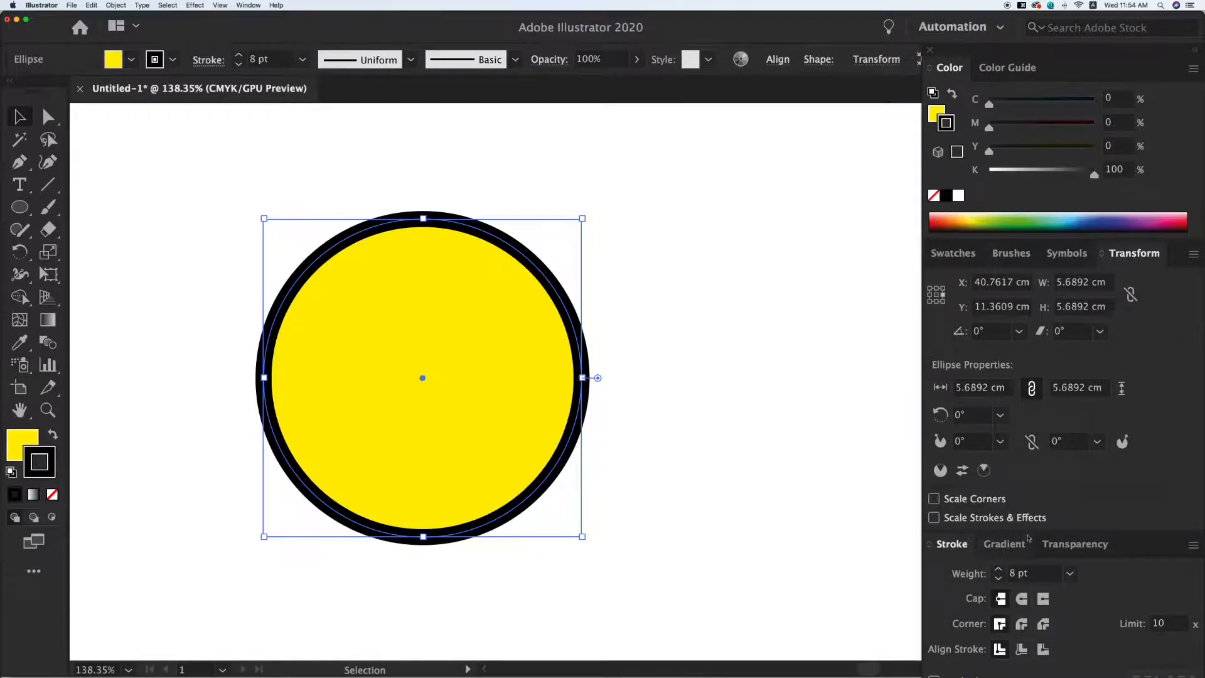
{"action": "left_click_drag", "start_coordinate": [1138, 548], "coordinate": [1137, 285]}
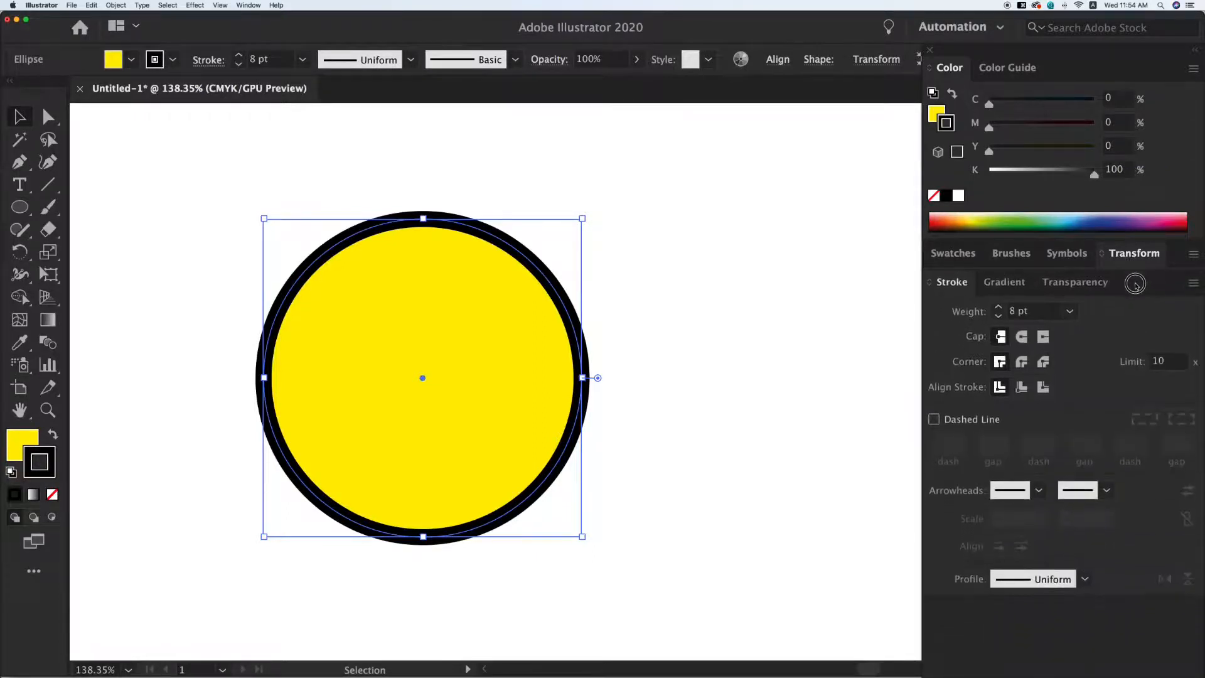
{"action": "left_click", "coordinate": [1022, 363]}
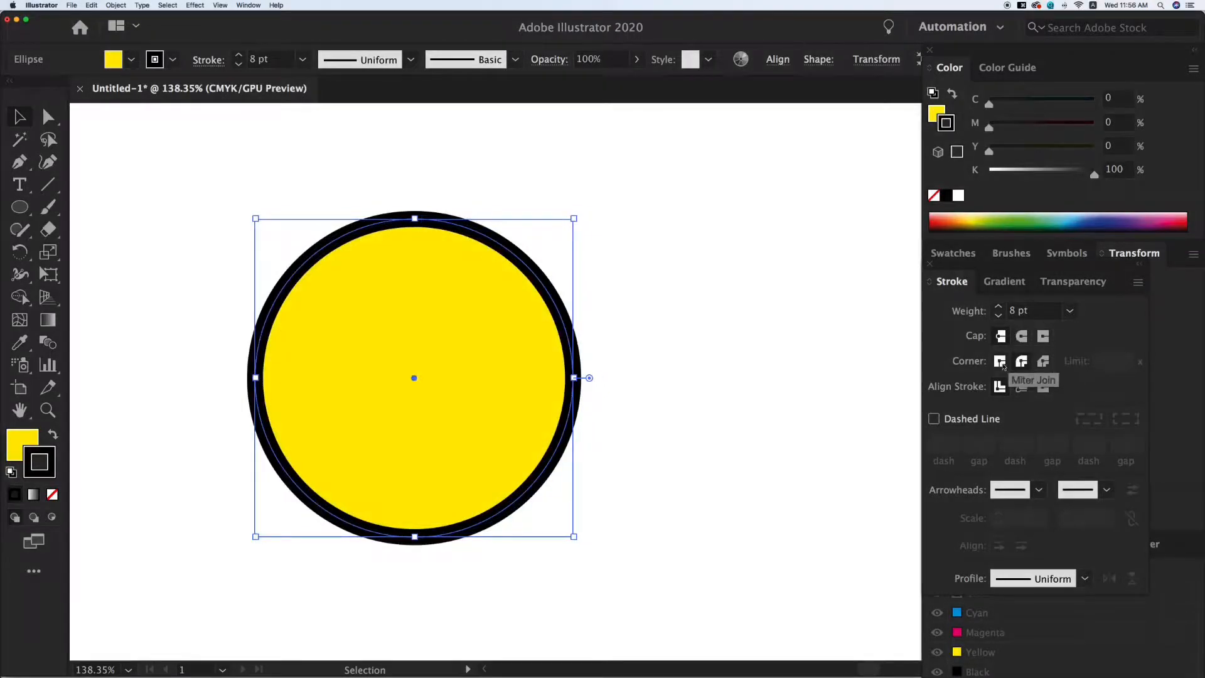
{"action": "left_click", "coordinate": [1001, 362]}
{"action": "left_click", "coordinate": [1043, 362]}
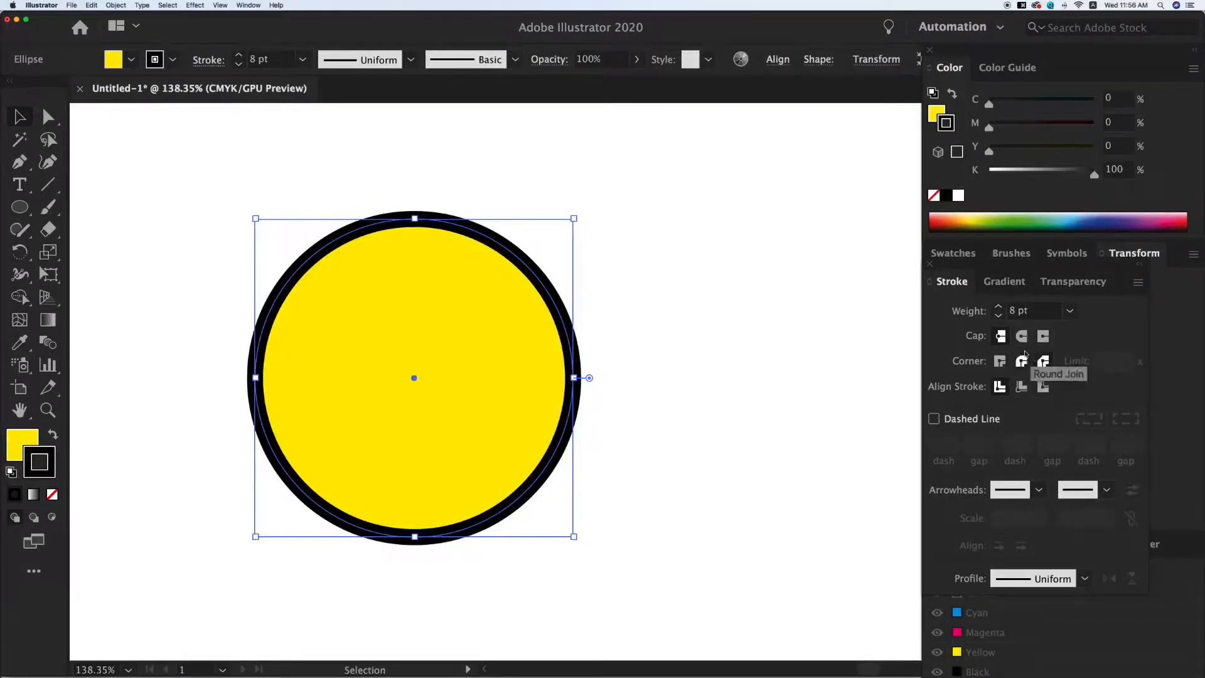
Step: Align the circle's stroke to the inside and check the path in outline view
{"action": "left_click", "coordinate": [1020, 386]}
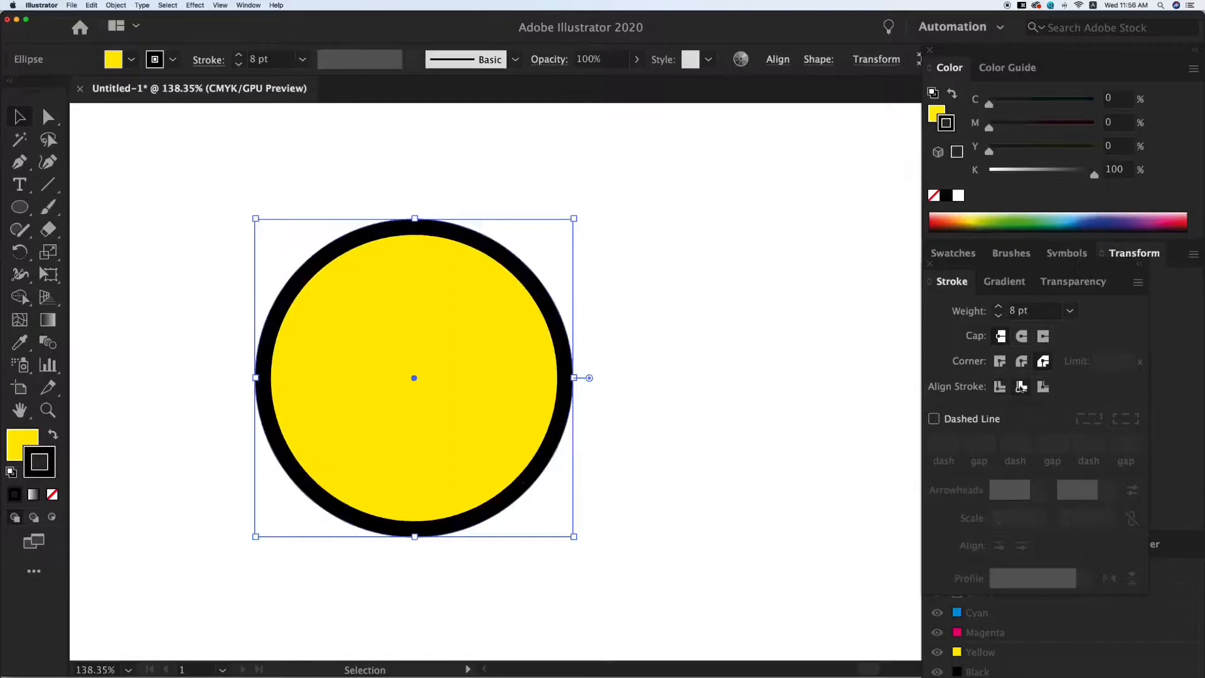
{"action": "key", "text": "super+y"}
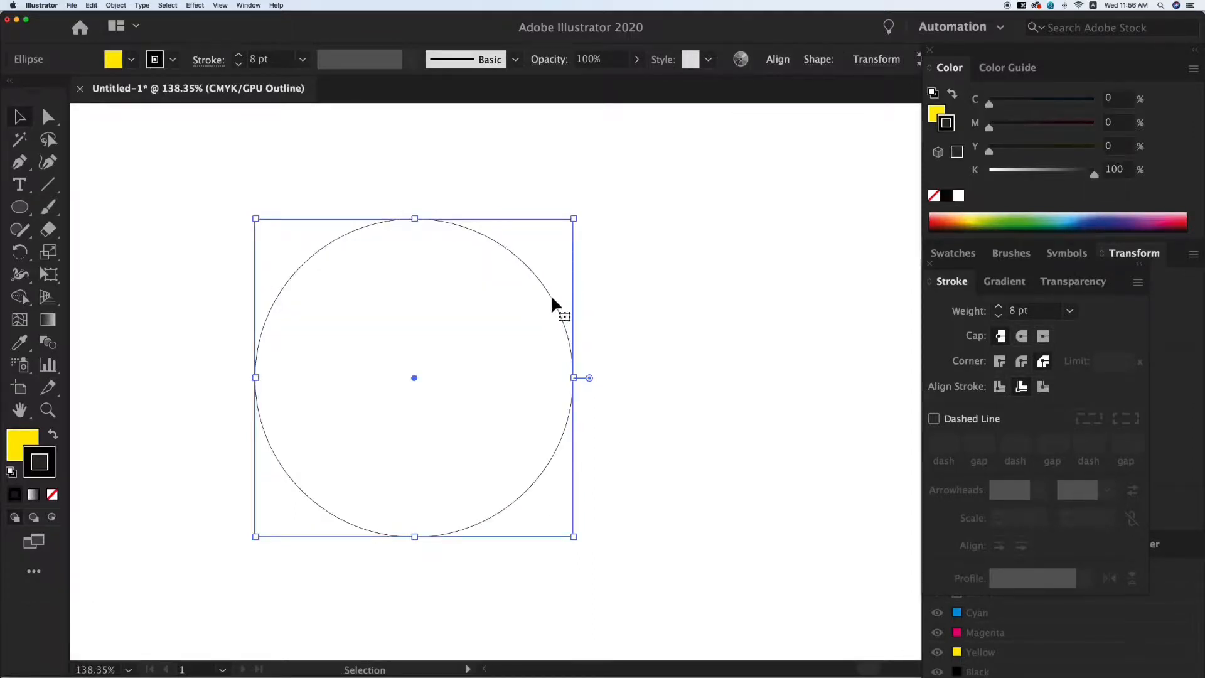
{"action": "key", "text": "super+y"}
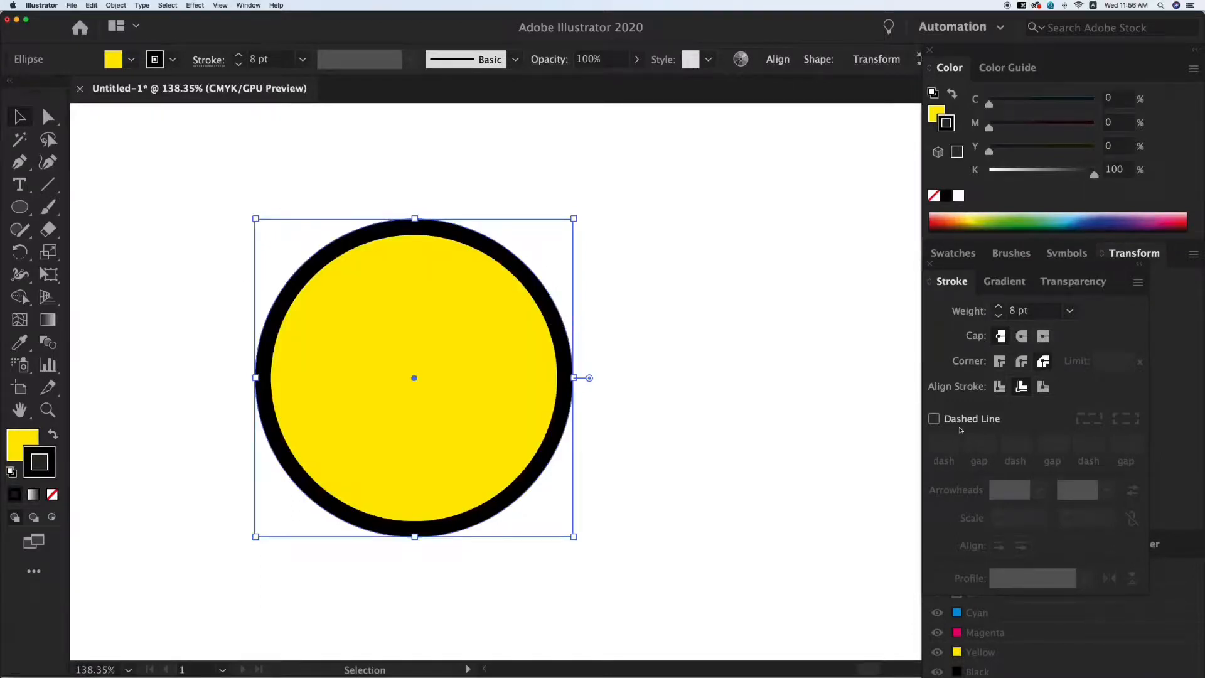
Step: Align the circle's stroke to the outside and compare it with the bare path in outline view
{"action": "left_click", "coordinate": [1042, 386]}
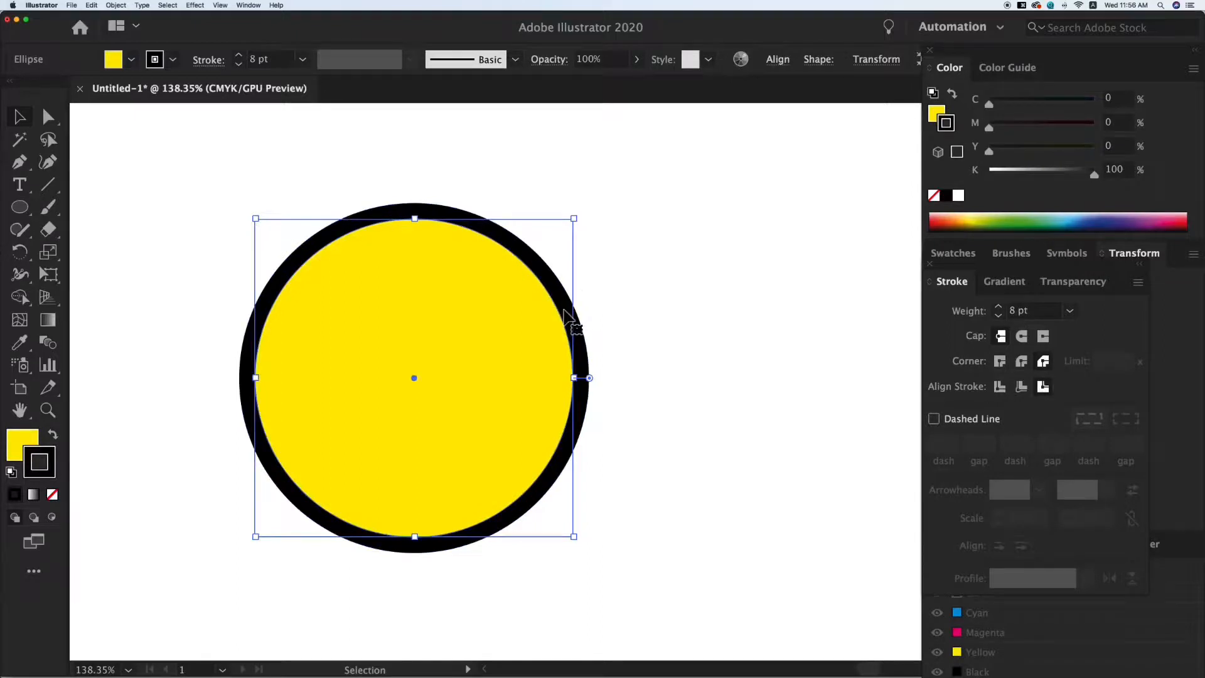
{"action": "key", "text": "super+y"}
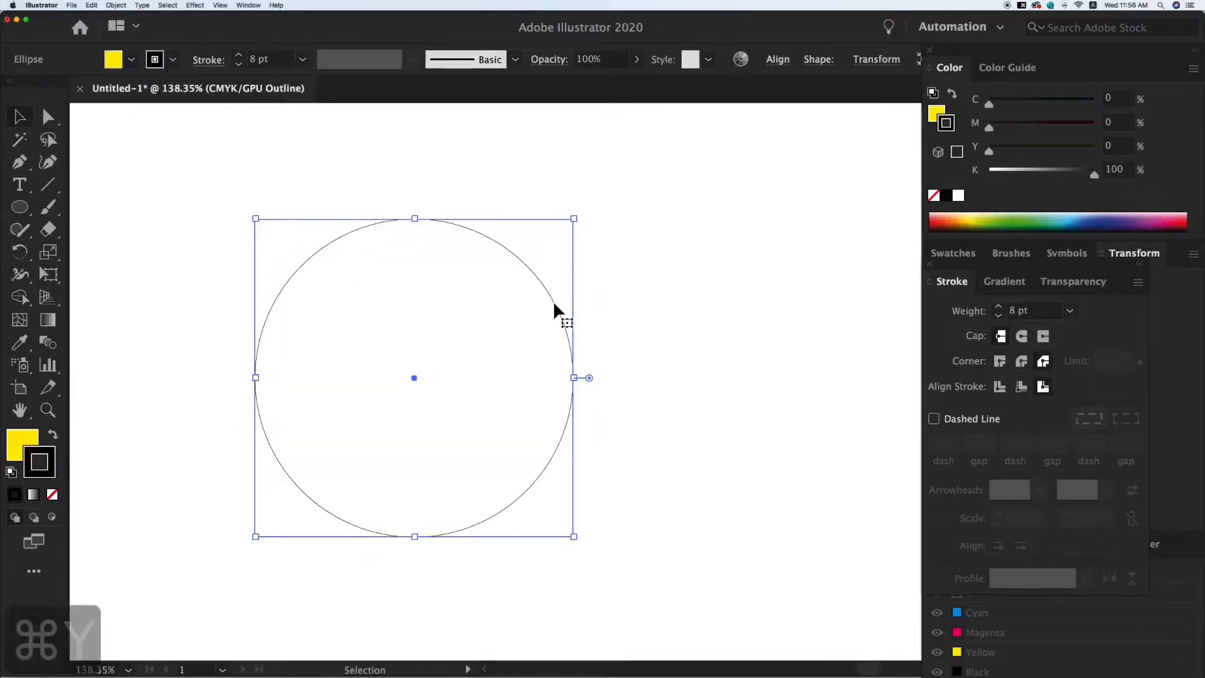
{"action": "key", "text": "a"}
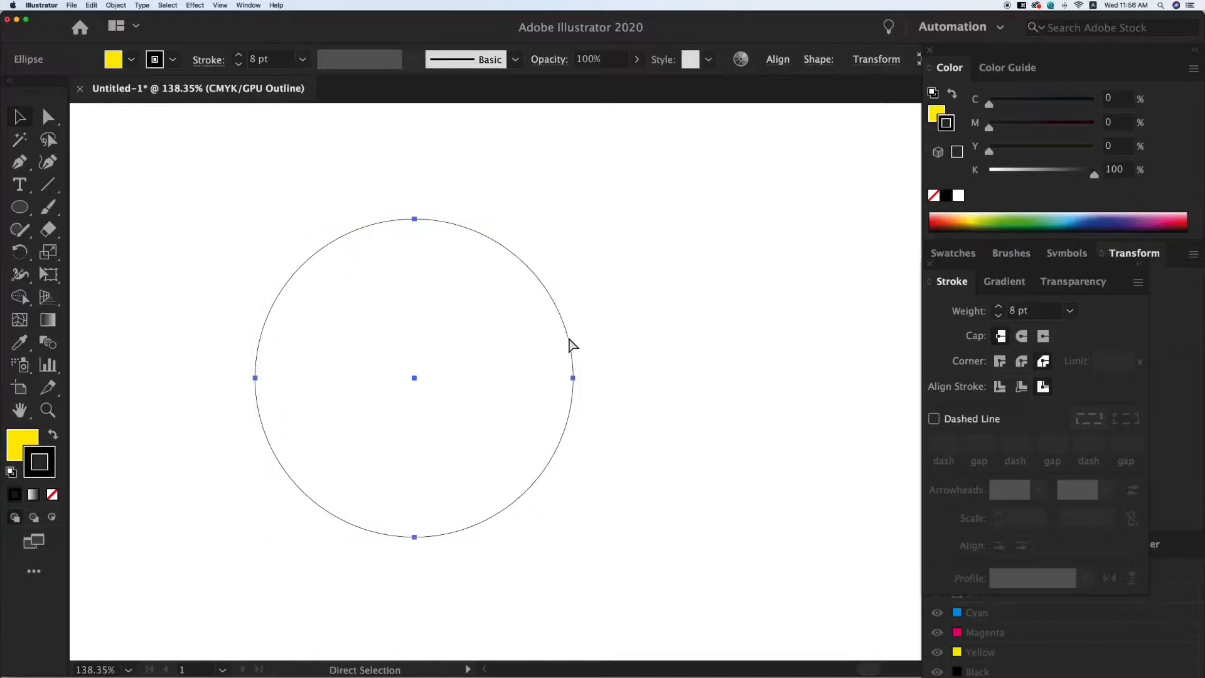
{"action": "key", "text": "super+y"}
{"action": "key", "text": "super+y"}
{"action": "key", "text": "super+y"}
{"action": "key", "text": "v"}
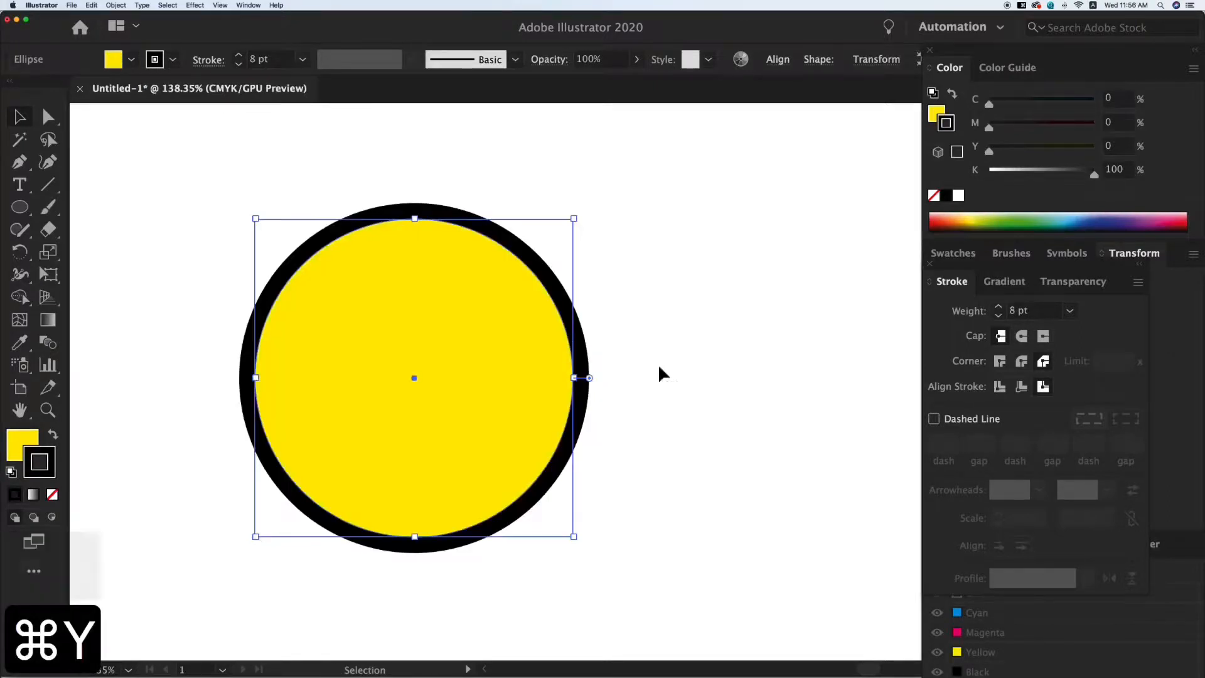
Step: Compare the inside, center and outside stroke alignments again and set the circle's stroke back to center
{"action": "left_click", "coordinate": [1021, 387]}
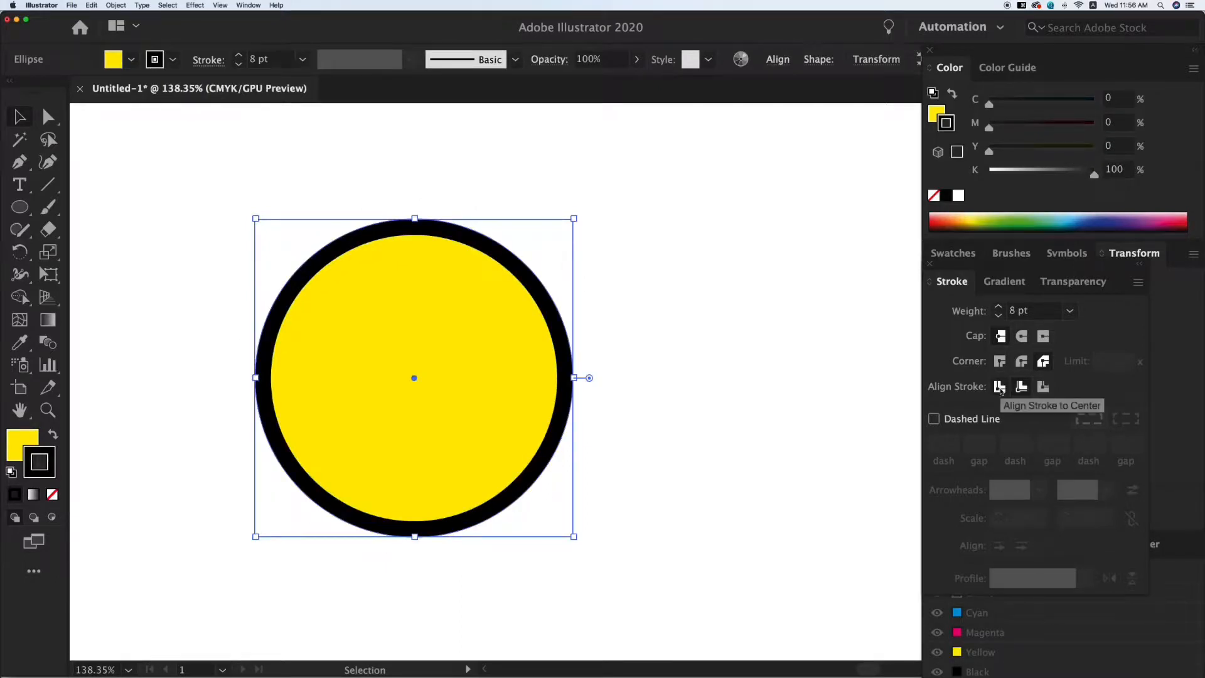
{"action": "left_click", "coordinate": [999, 387]}
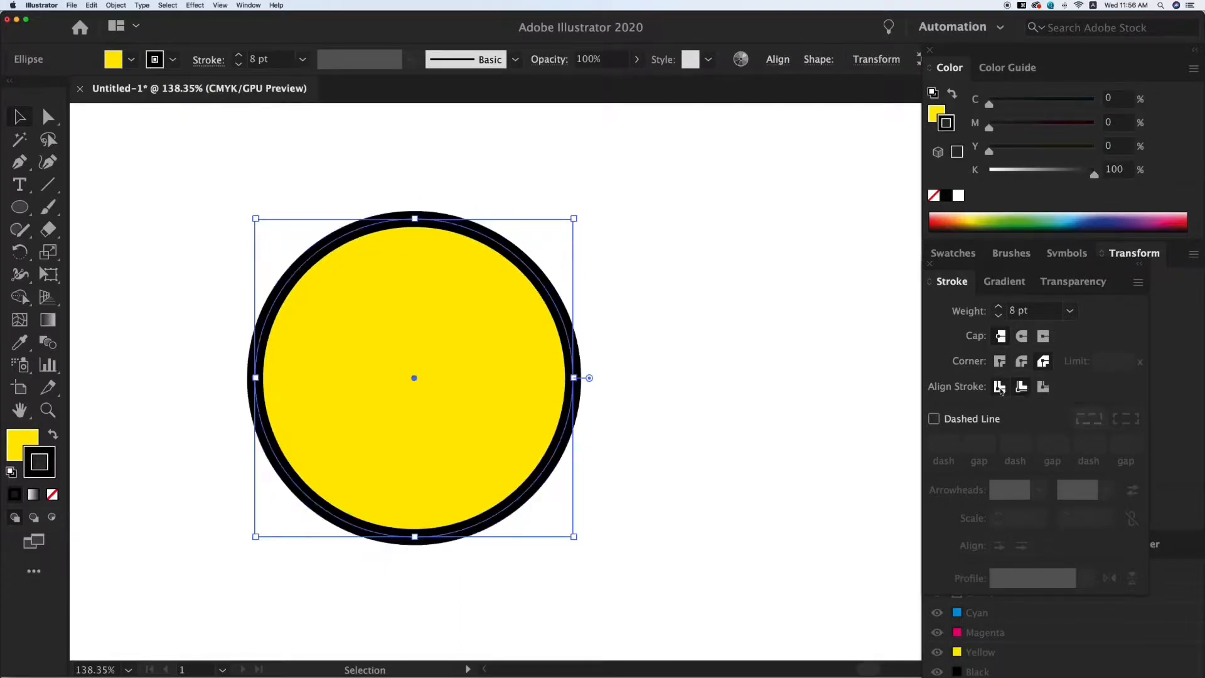
{"action": "left_click", "coordinate": [1043, 387]}
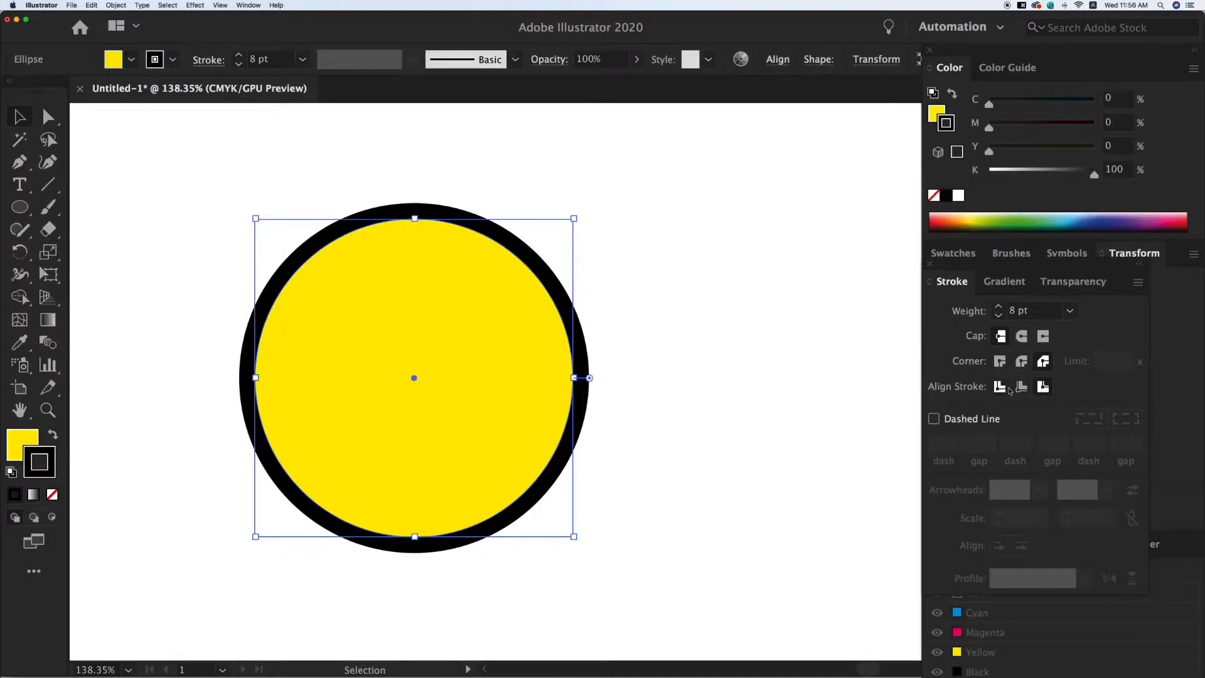
{"action": "left_click", "coordinate": [999, 386]}
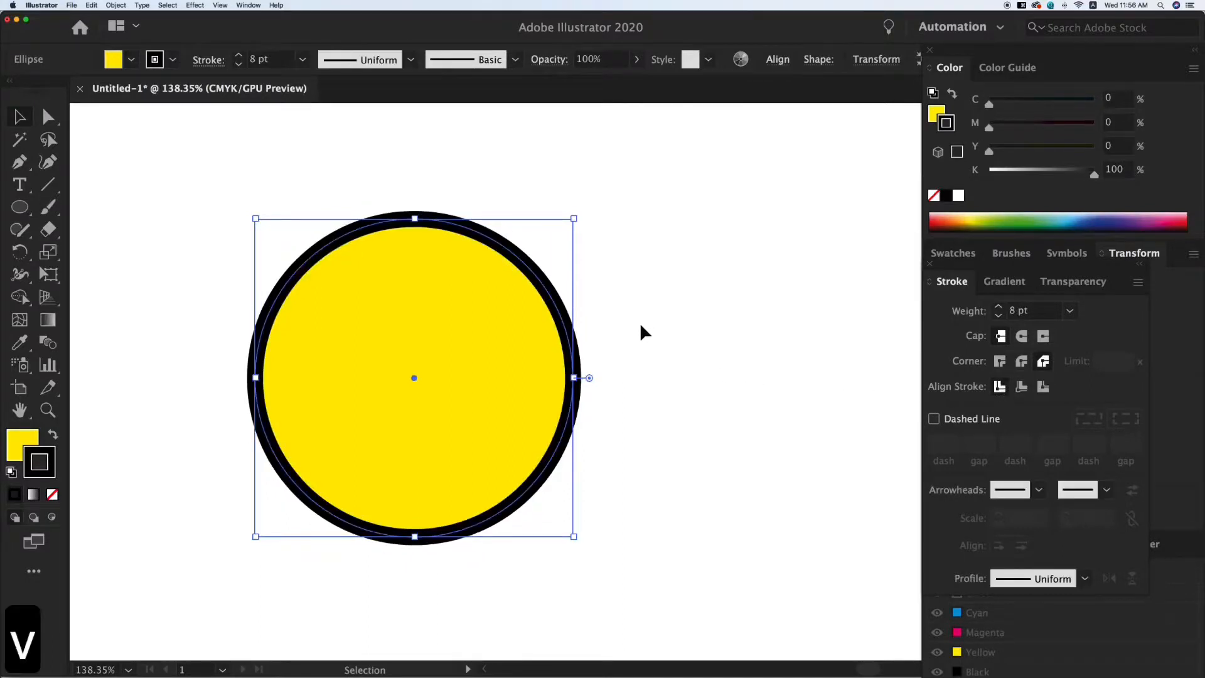
Step: Change the circle's stroke to pink with magenta 56%, yellow 37% and black 0%
{"action": "left_click_drag", "start_coordinate": [643, 328], "coordinate": [624, 336]}
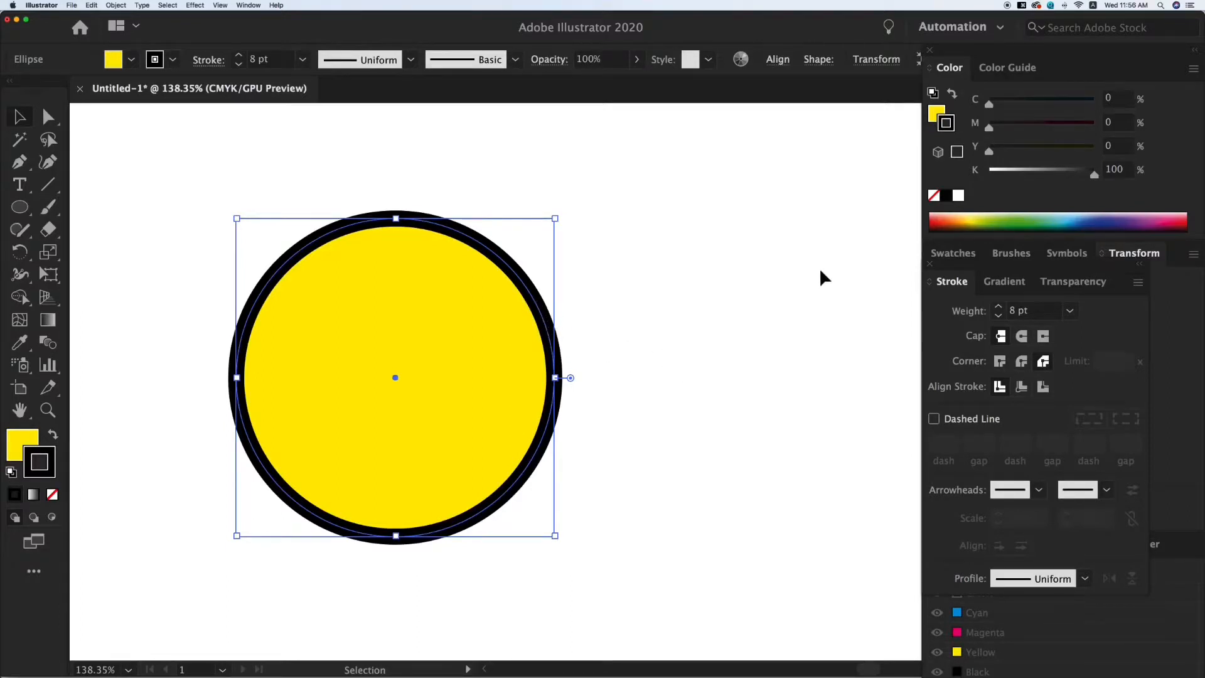
{"action": "left_click_drag", "start_coordinate": [1004, 129], "coordinate": [1048, 129]}
{"action": "left_click", "coordinate": [1028, 149]}
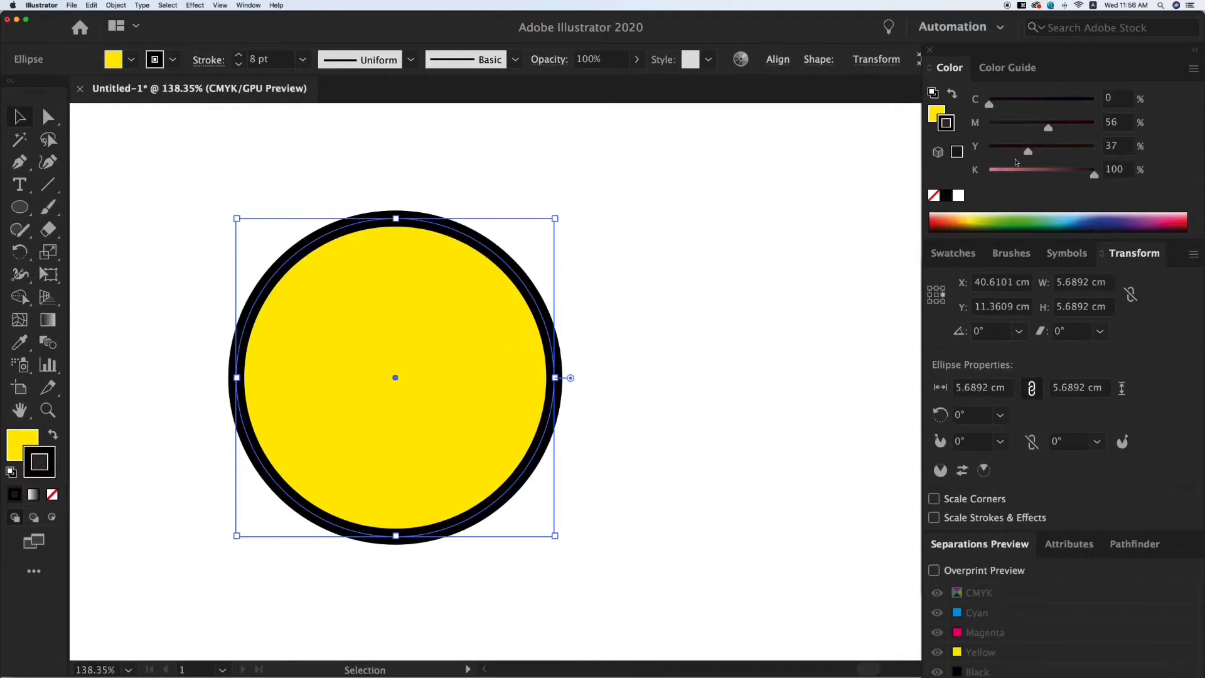
{"action": "left_click_drag", "start_coordinate": [994, 170], "coordinate": [957, 179]}
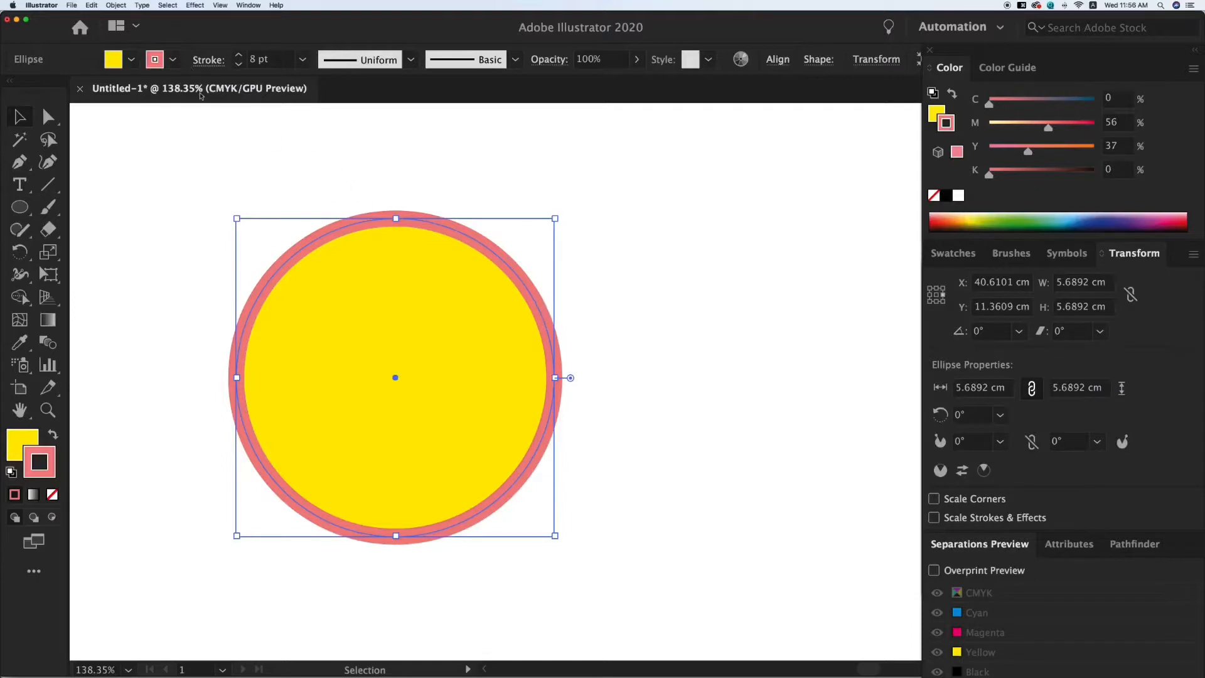
Step: Expand the circle's fill and stroke into separate filled shapes and shift the resulting group slightly
{"action": "left_click", "coordinate": [117, 6]}
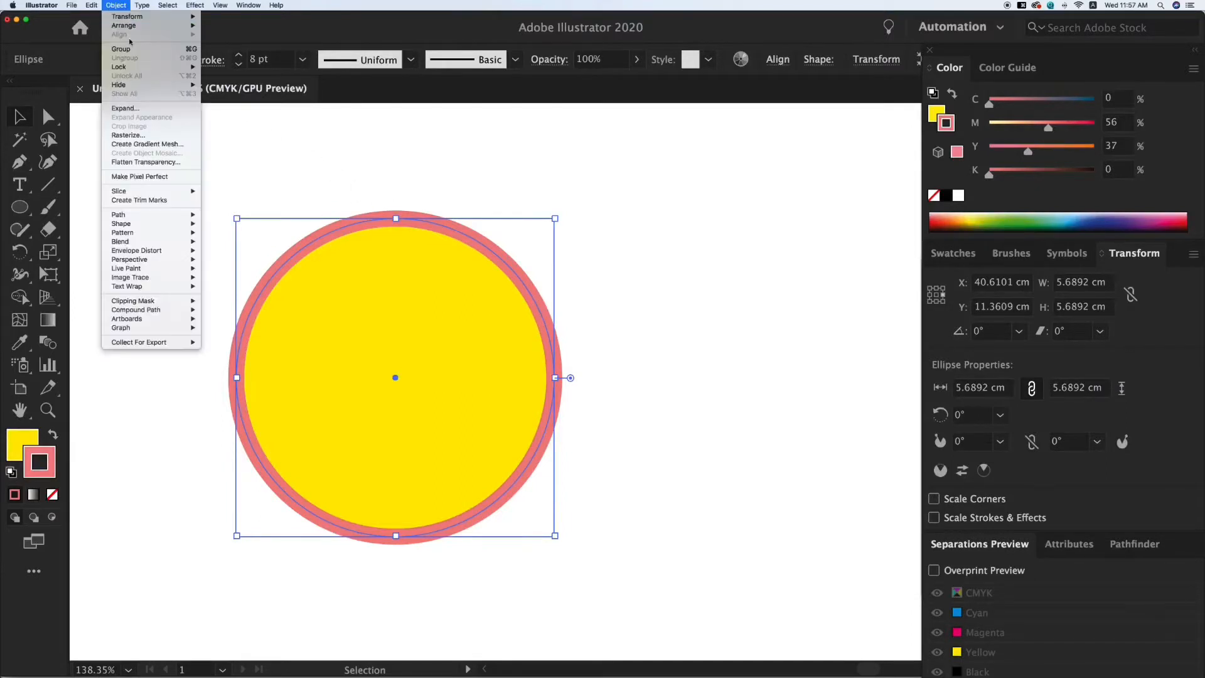
{"action": "left_click", "coordinate": [195, 111]}
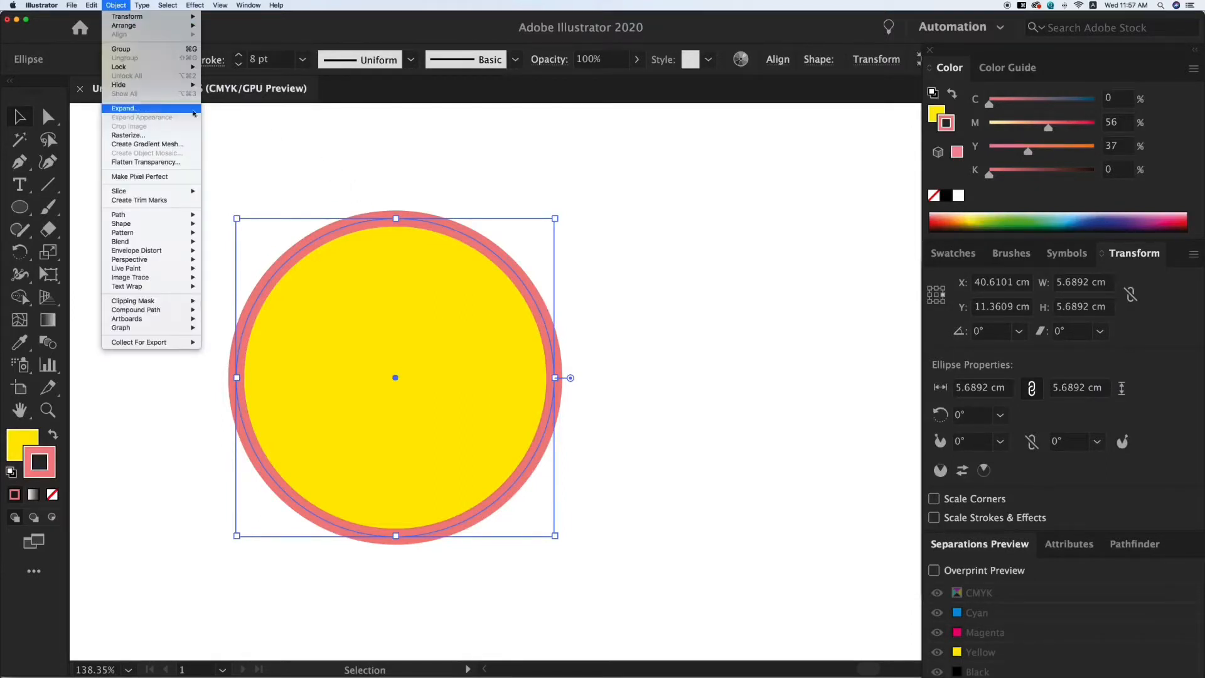
{"action": "left_click", "coordinate": [181, 109]}
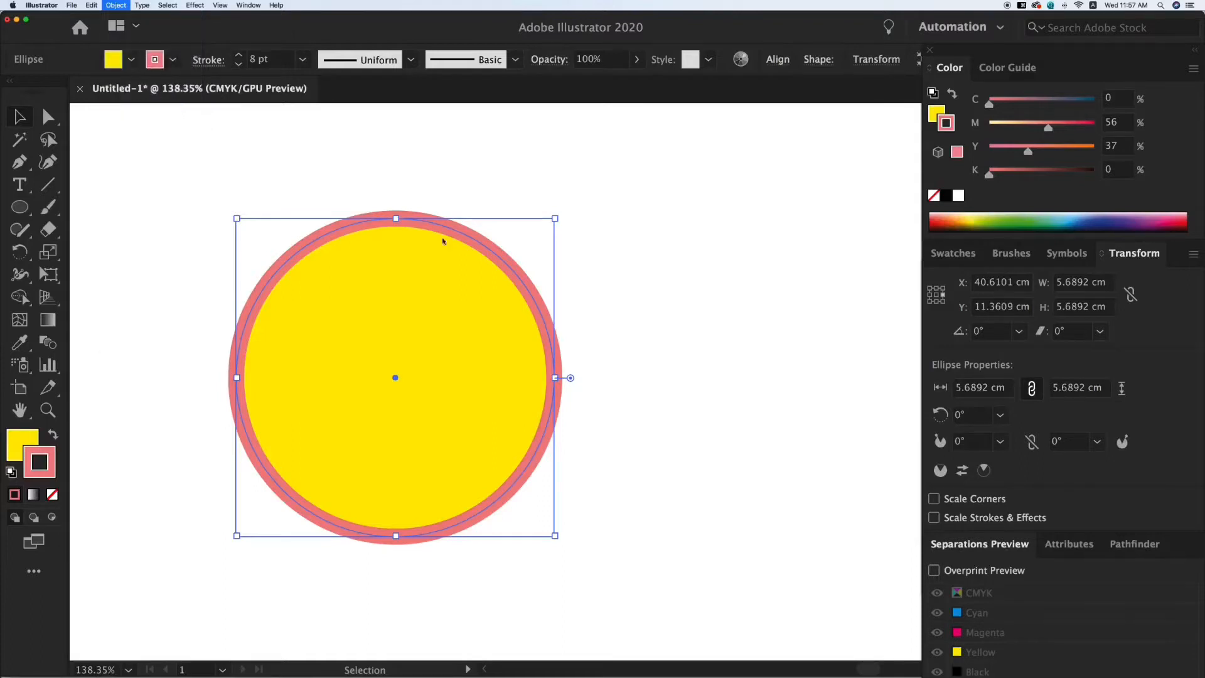
{"action": "left_click", "coordinate": [700, 510]}
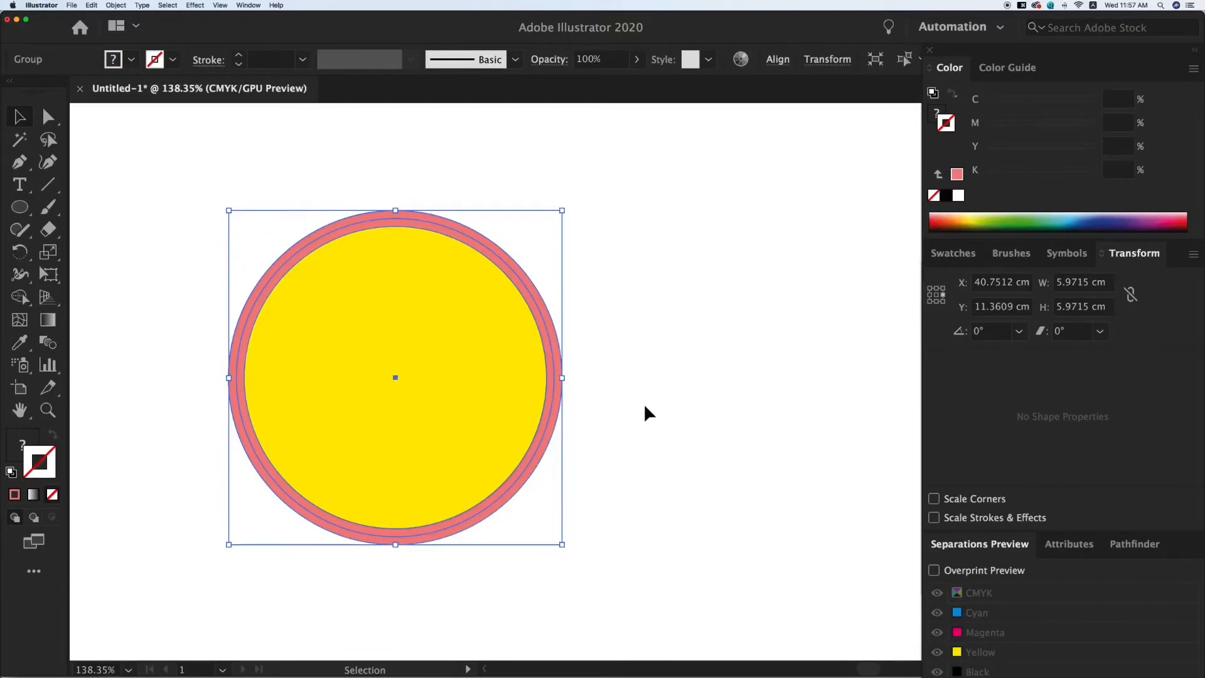
{"action": "left_click", "coordinate": [642, 403]}
{"action": "left_click", "coordinate": [536, 378]}
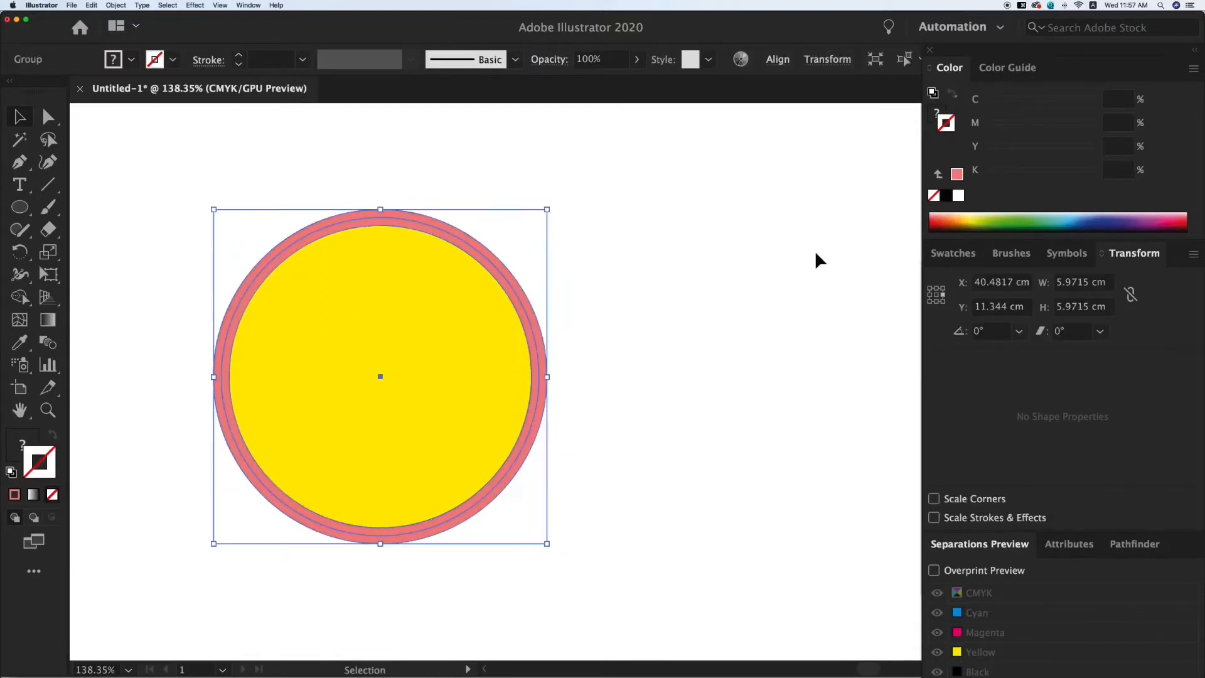
Step: Ungroup the expanded circle so its yellow fill and pink ring can be selected separately
{"action": "left_click", "coordinate": [935, 114]}
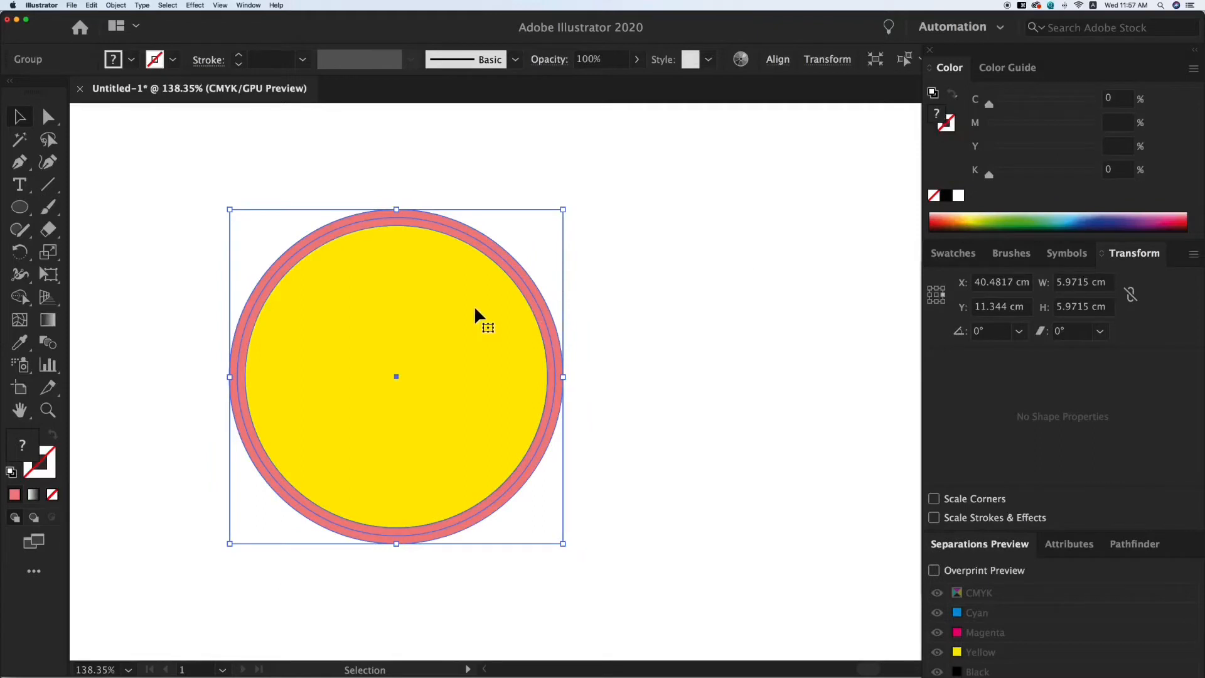
{"action": "right_click", "coordinate": [526, 317]}
{"action": "left_click", "coordinate": [565, 395]}
{"action": "left_click", "coordinate": [571, 393]}
Step: Move the yellow circle out from under the pink ring, and undo the move
{"action": "left_click_drag", "start_coordinate": [539, 381], "coordinate": [509, 383]}
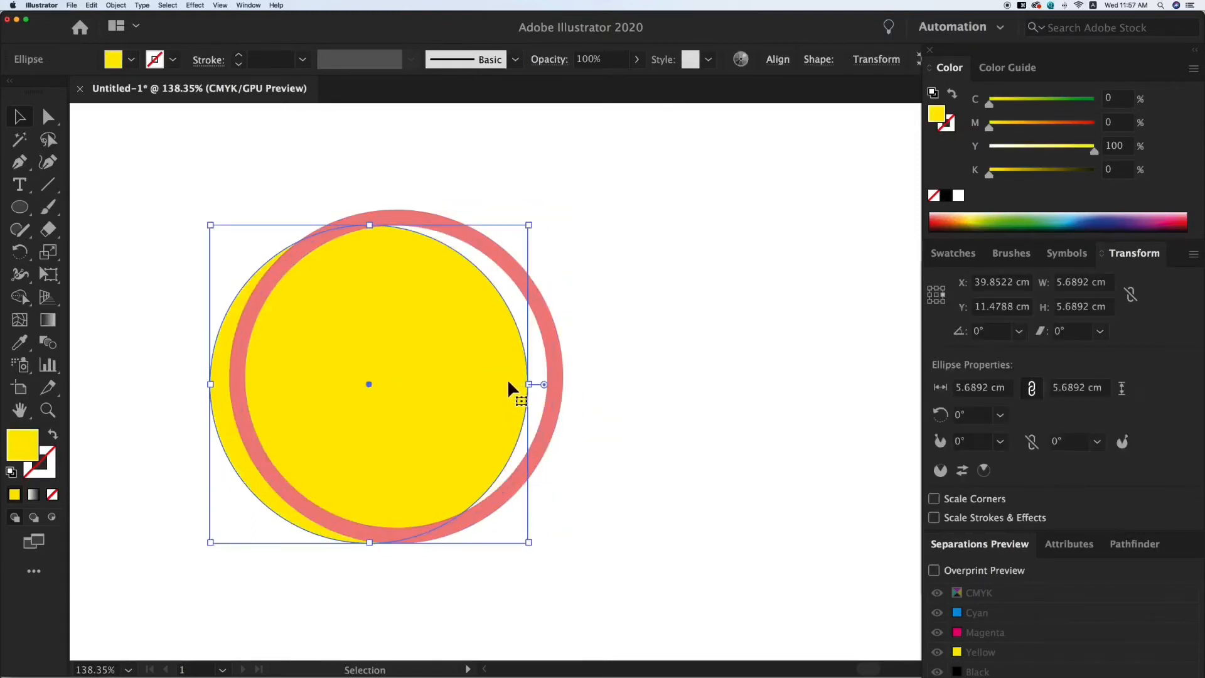
{"action": "left_click", "coordinate": [543, 312]}
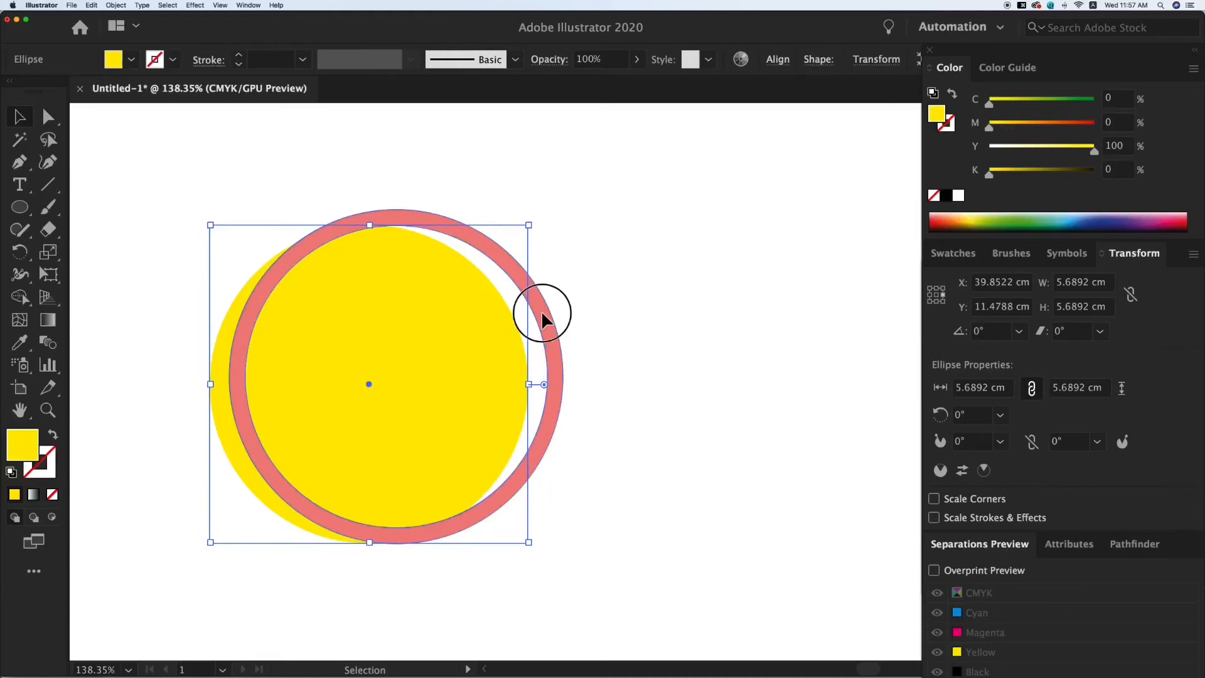
{"action": "key", "text": "super+z"}
{"action": "left_click", "coordinate": [645, 307]}
Step: Select the yellow circle together with the pink ring around it
{"action": "key", "text": "super+minus"}
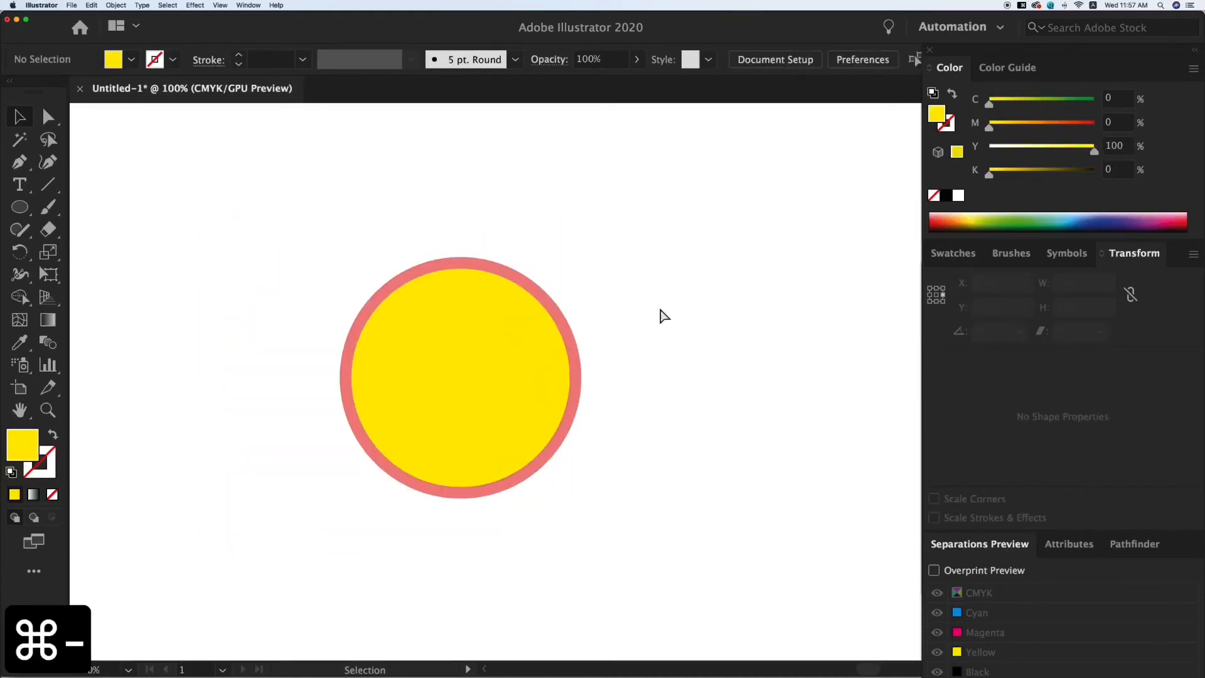
{"action": "key", "text": "super+minus"}
{"action": "key", "text": "v"}
{"action": "key", "text": "space"}
{"action": "left_click_drag", "start_coordinate": [616, 353], "coordinate": [399, 342]}
{"action": "key", "text": "space"}
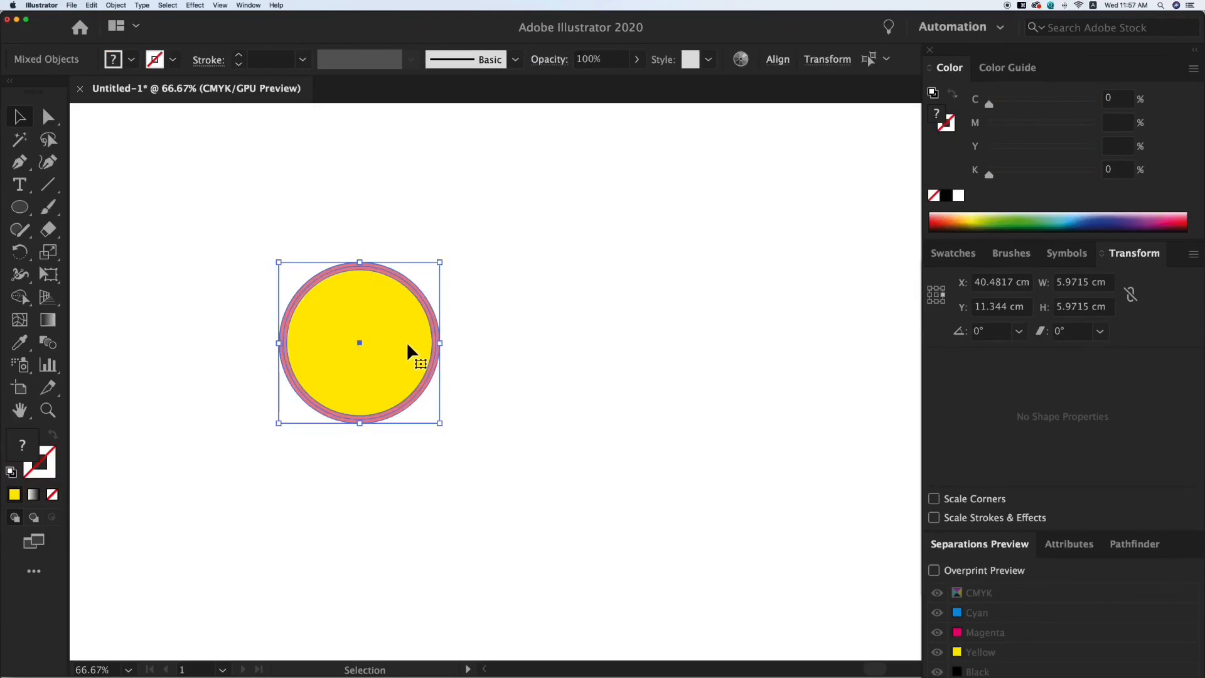